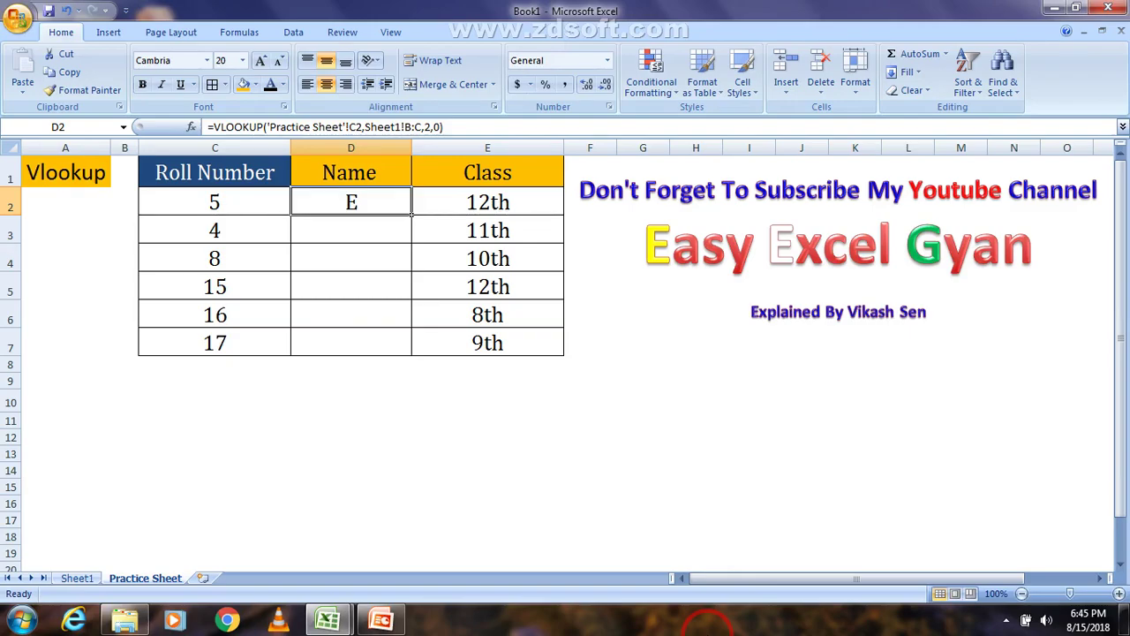
Delete the VLOOKUP formula from Name cell D2, then select the table with its title area
key("Delete")
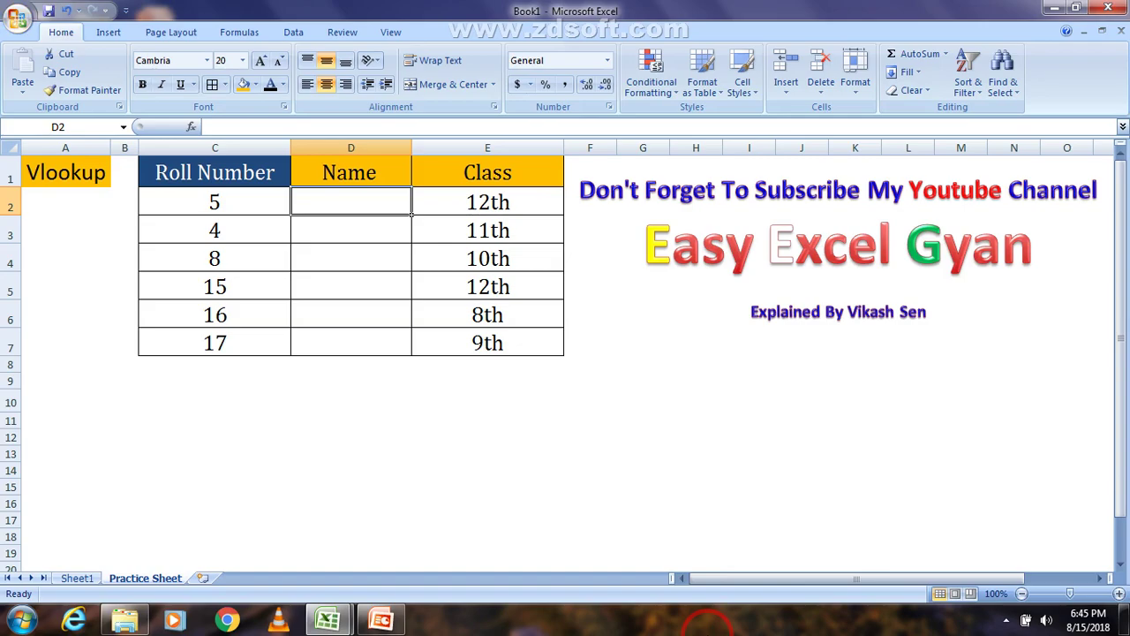
mouse_move(64, 171)
left_mouse_down()
mouse_move(740, 340)
mouse_move(1044, 542)
left_mouse_up()
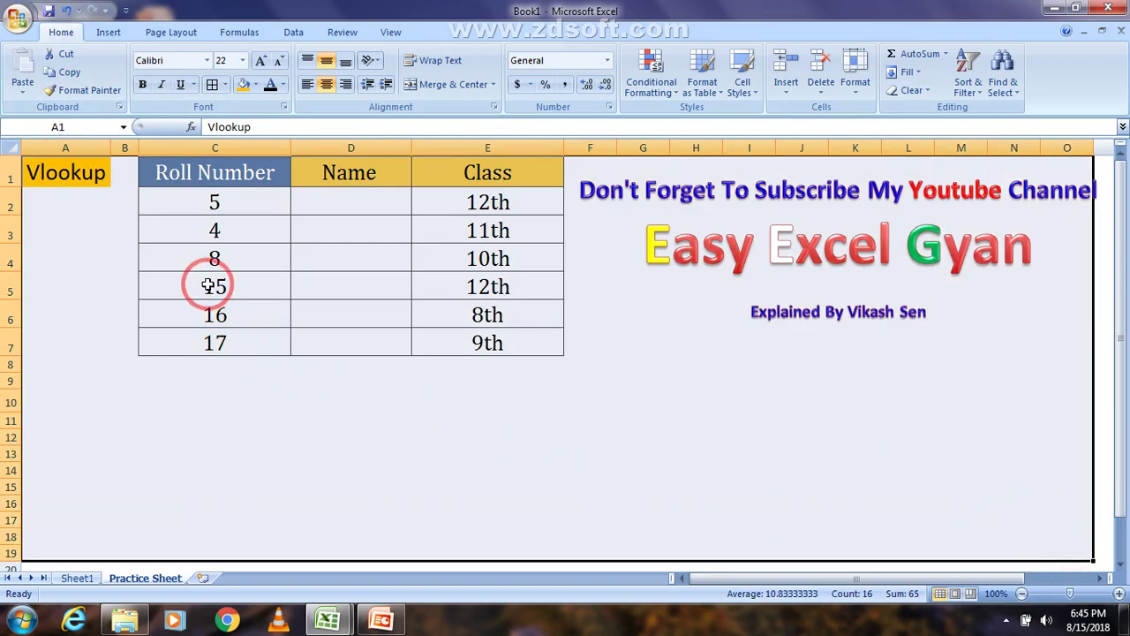
left_click(181, 286)
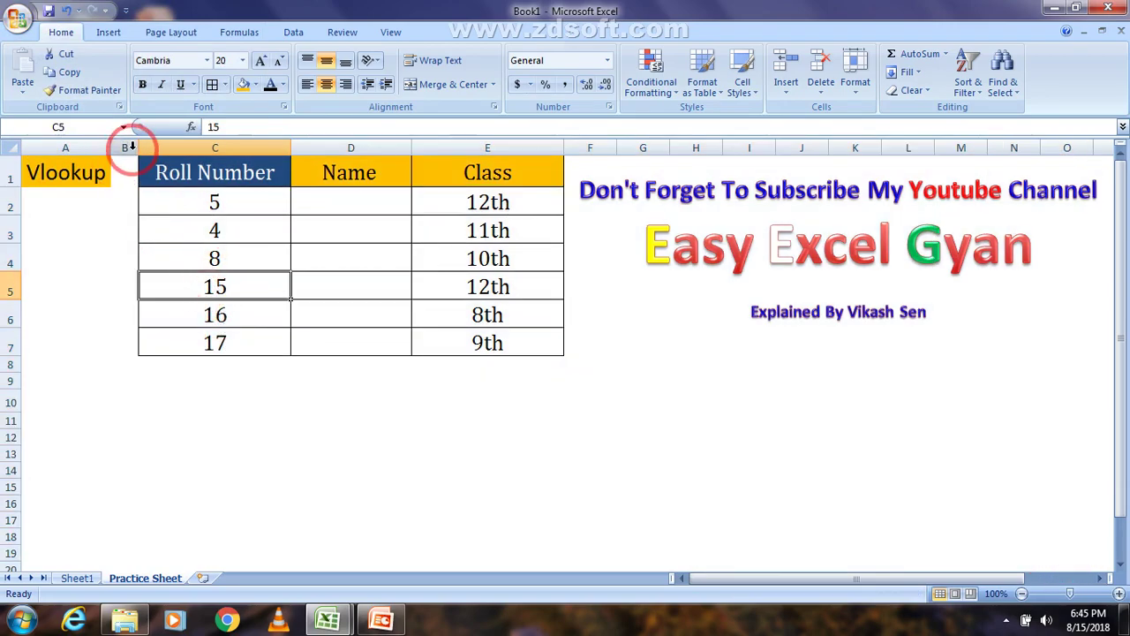
left_click(132, 147)
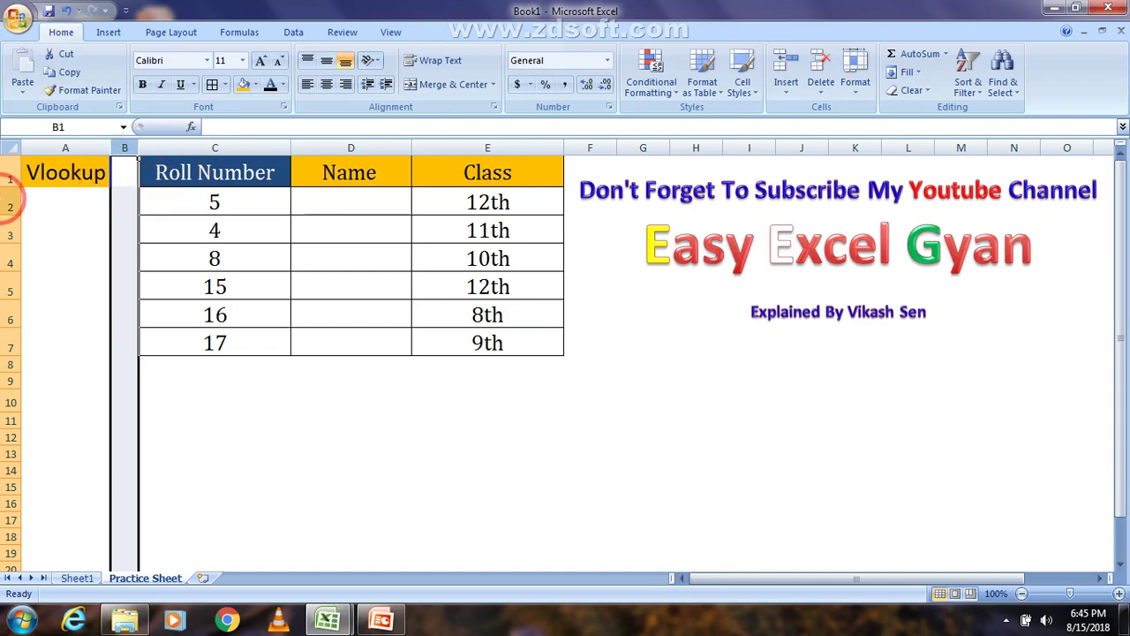
left_click(11, 181)
left_click(155, 204)
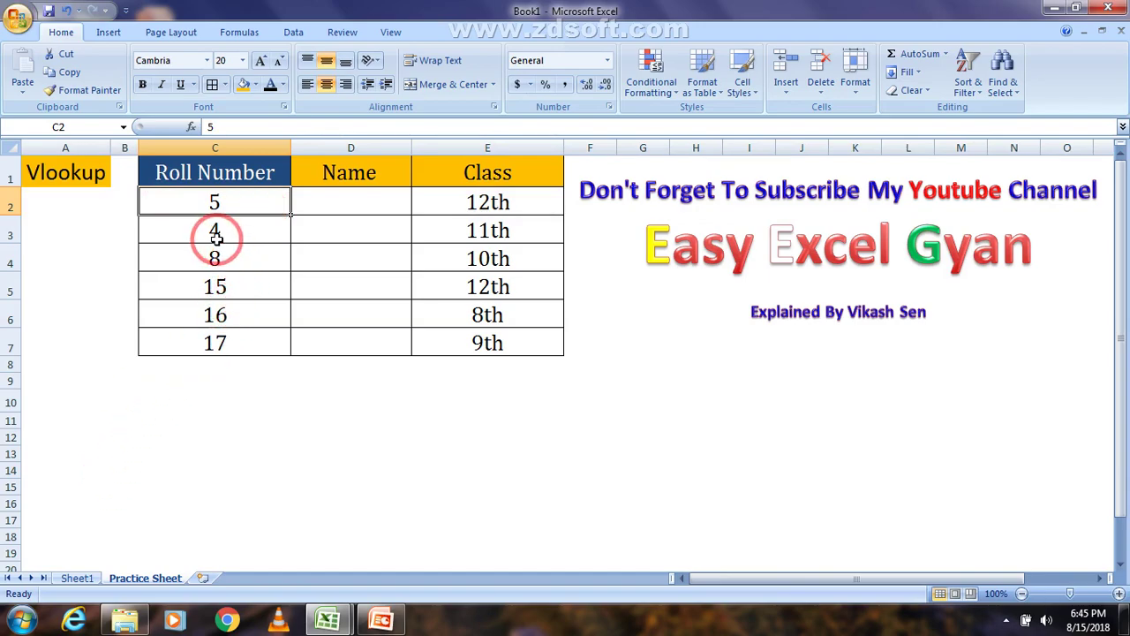
left_click_drag(239, 180, 236, 339)
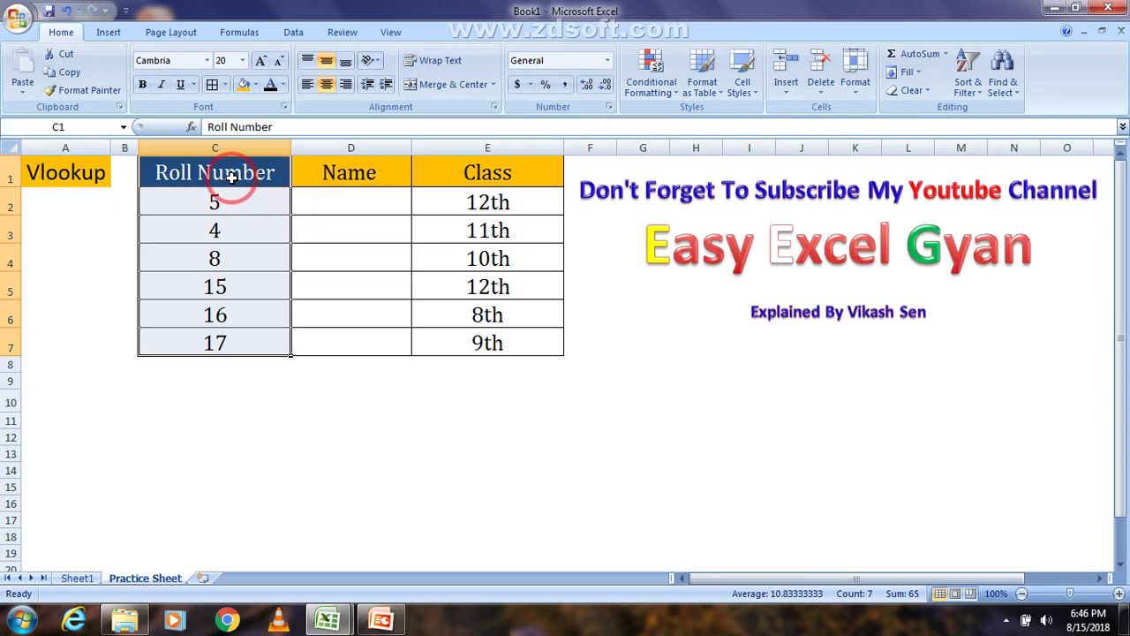
Clear the Class values in E2:E7, then select the table range C1:E7
left_click(239, 168)
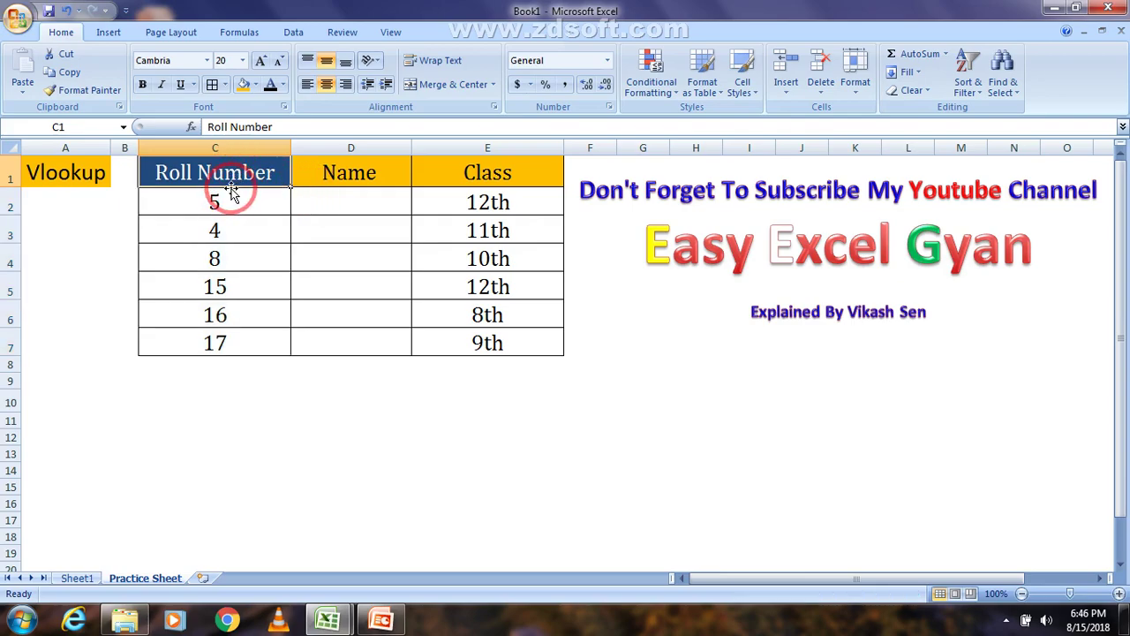
left_click_drag(230, 177, 221, 341)
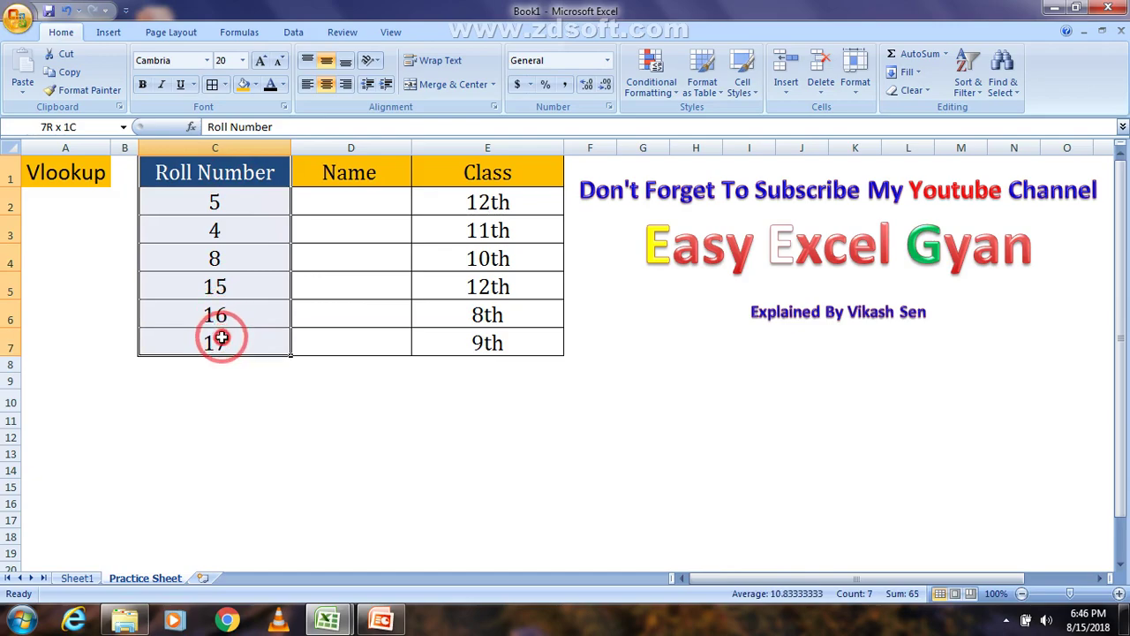
left_click(326, 175)
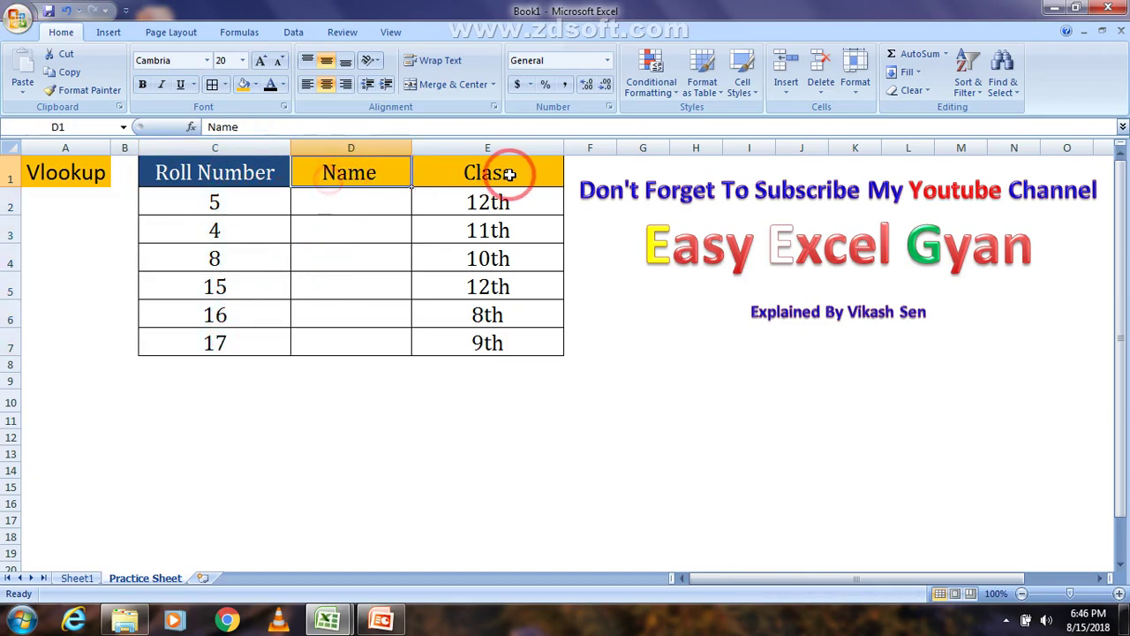
left_click(502, 174)
left_click_drag(497, 197, 494, 344)
key("Delete")
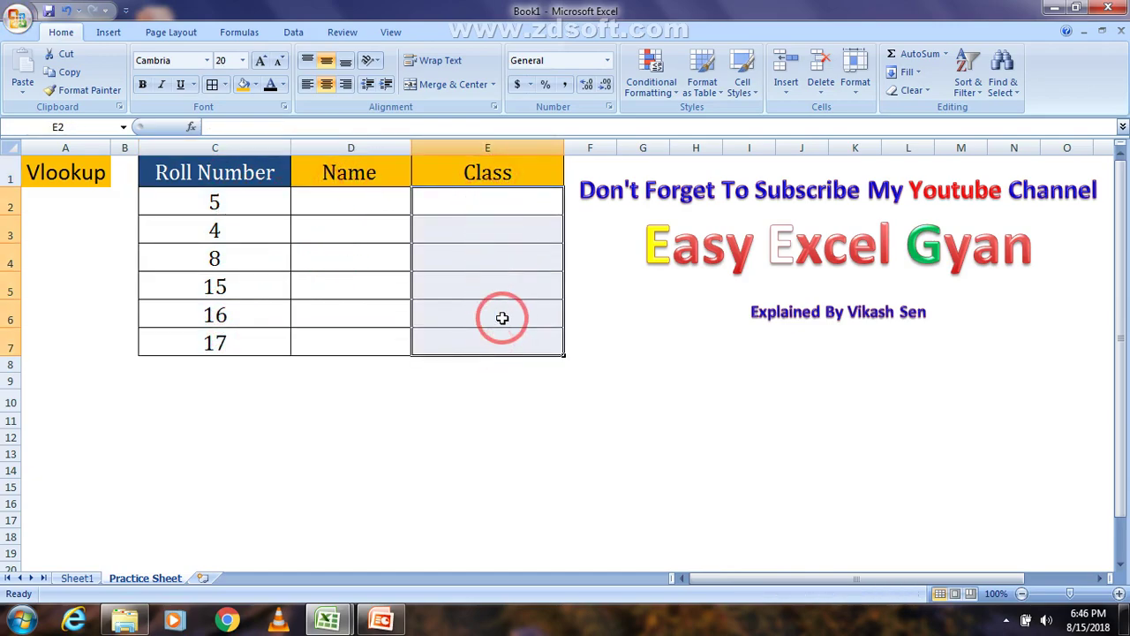
left_click(313, 204)
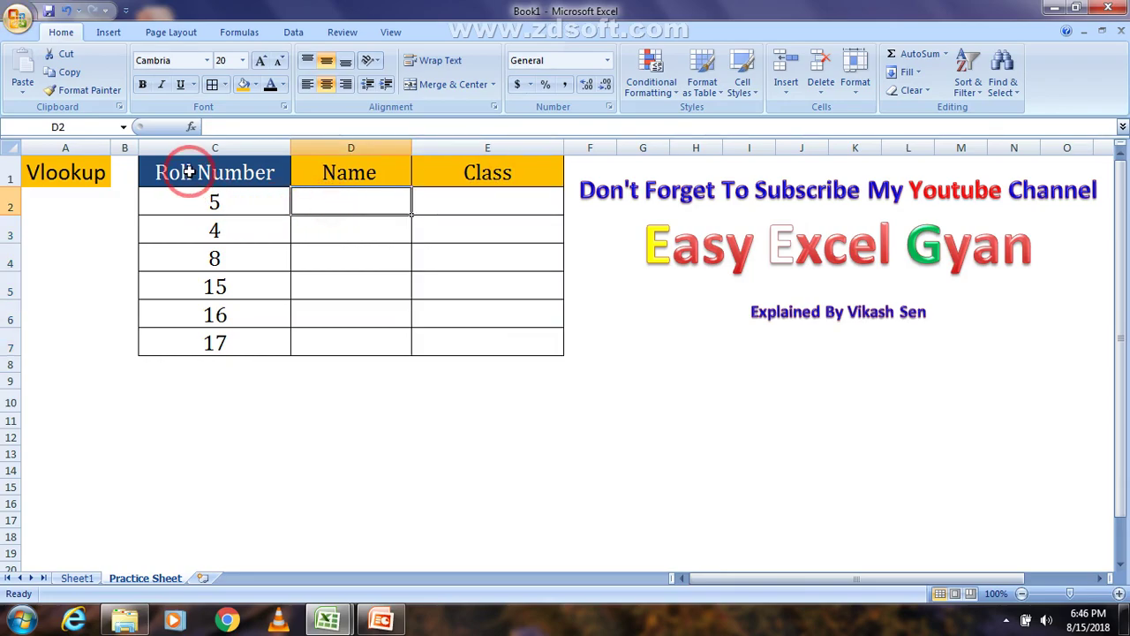
left_click_drag(188, 172, 500, 353)
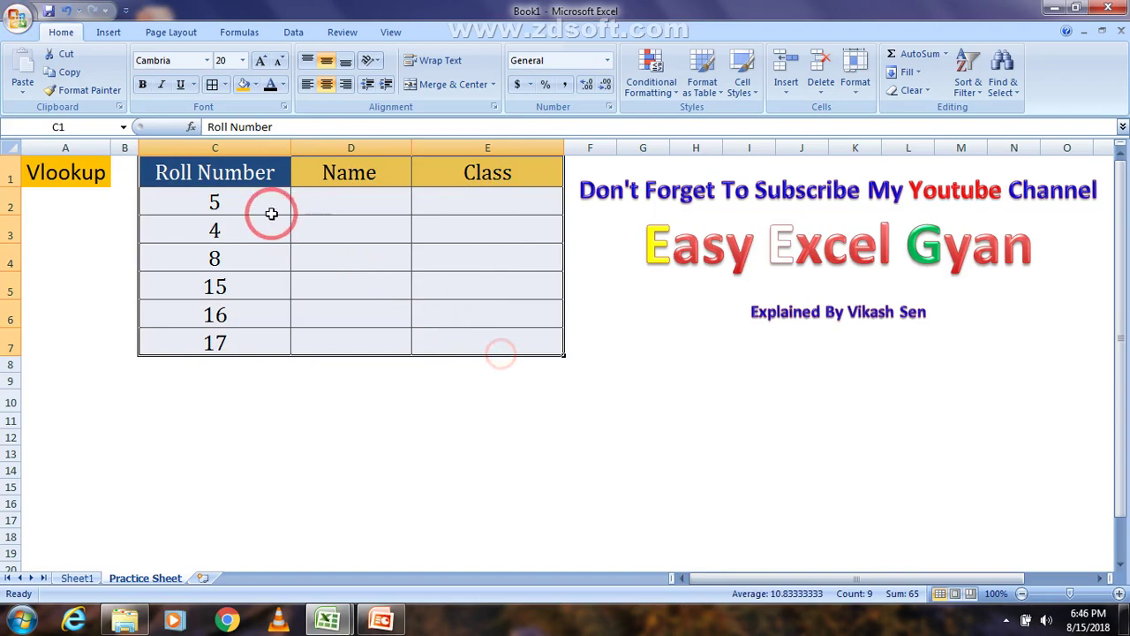
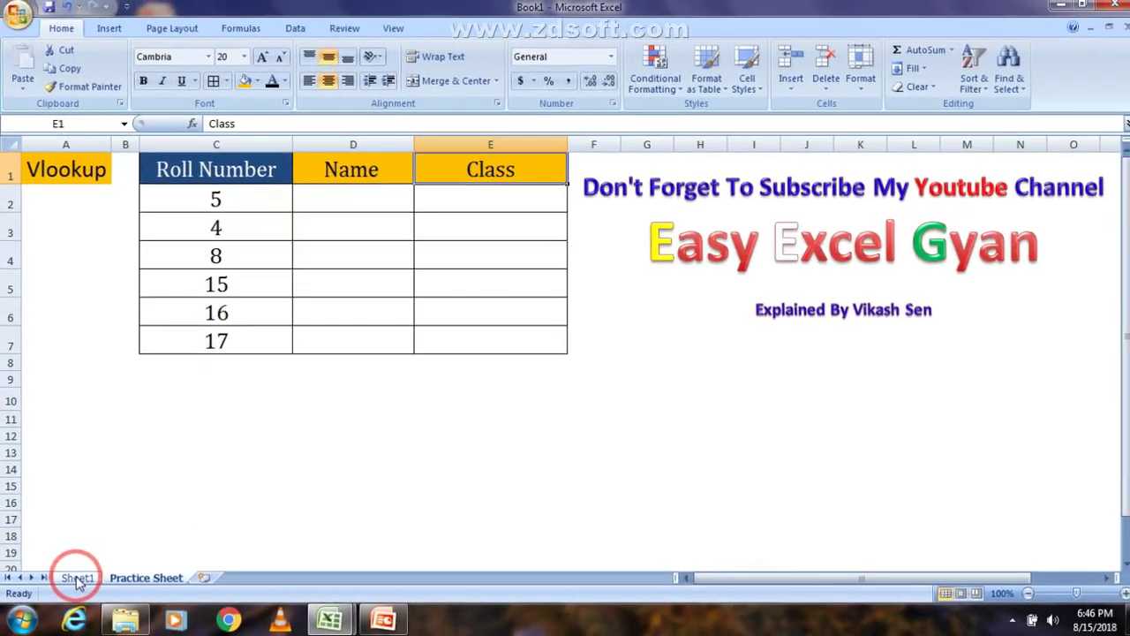
Compare Sheet1's fee table with the Practice Sheet's Roll Number column C
left_click(77, 578)
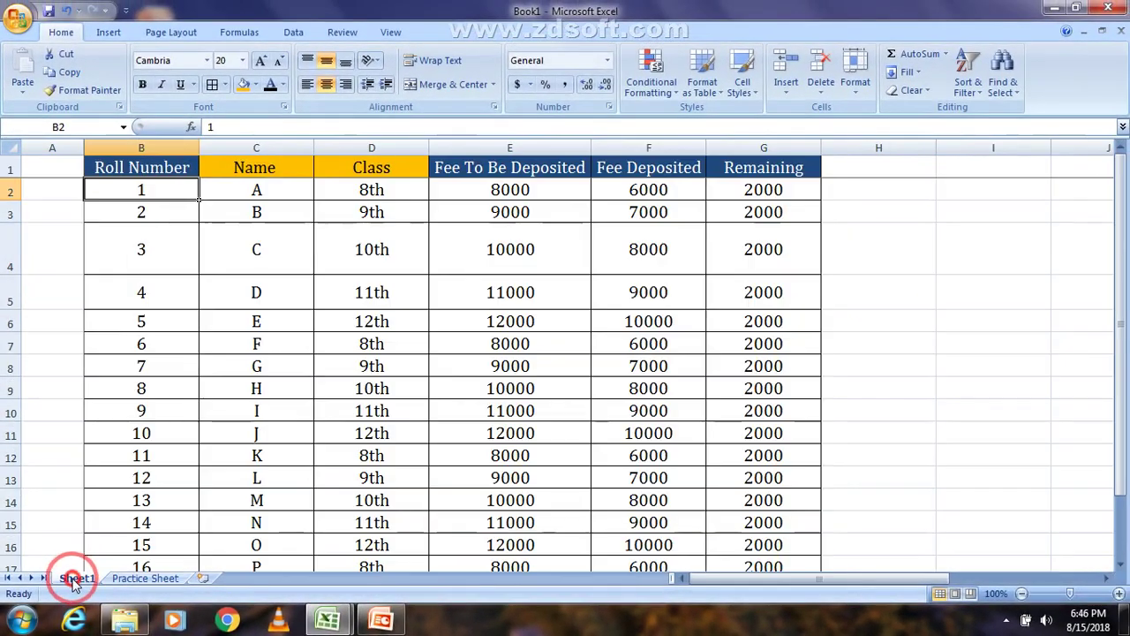
left_click(136, 579)
left_click(341, 203)
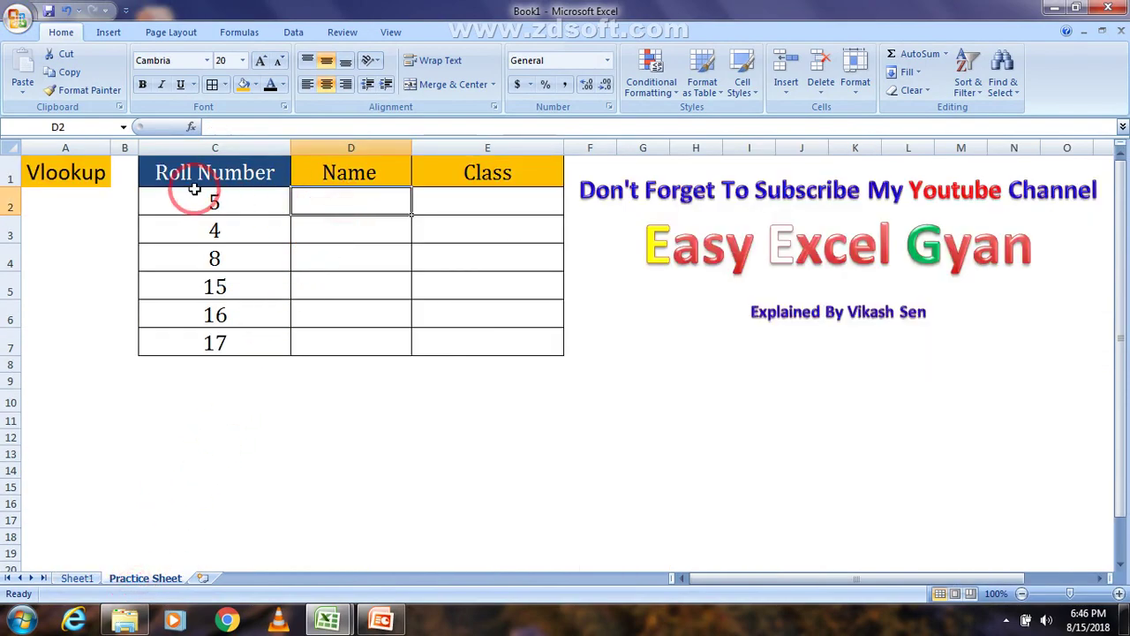
left_click(212, 148)
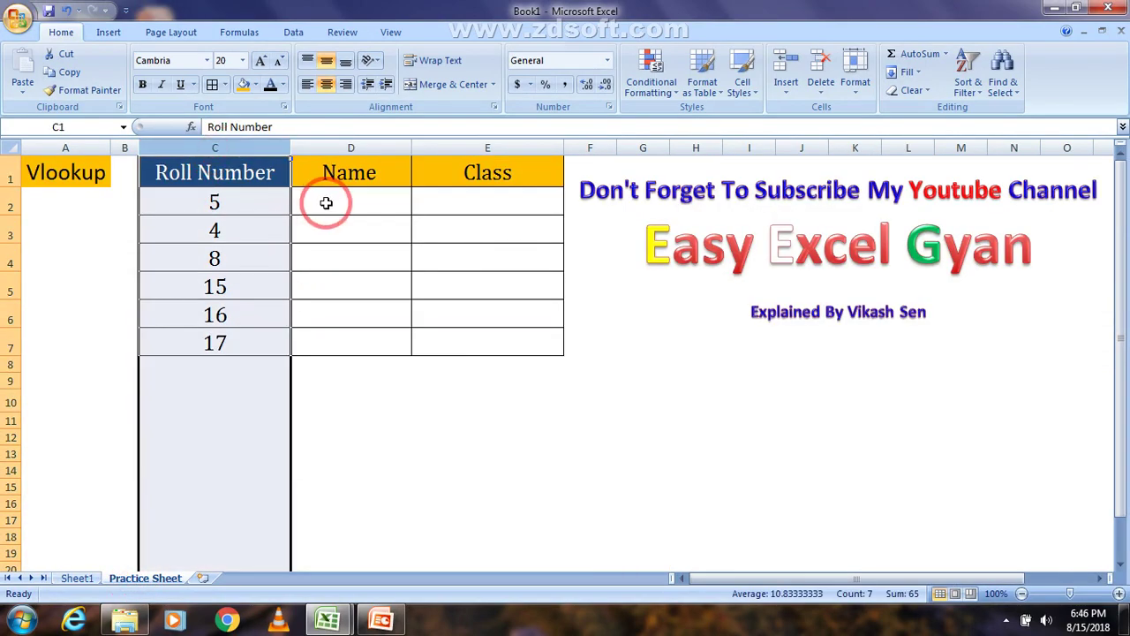
left_click(324, 200)
left_click(214, 147)
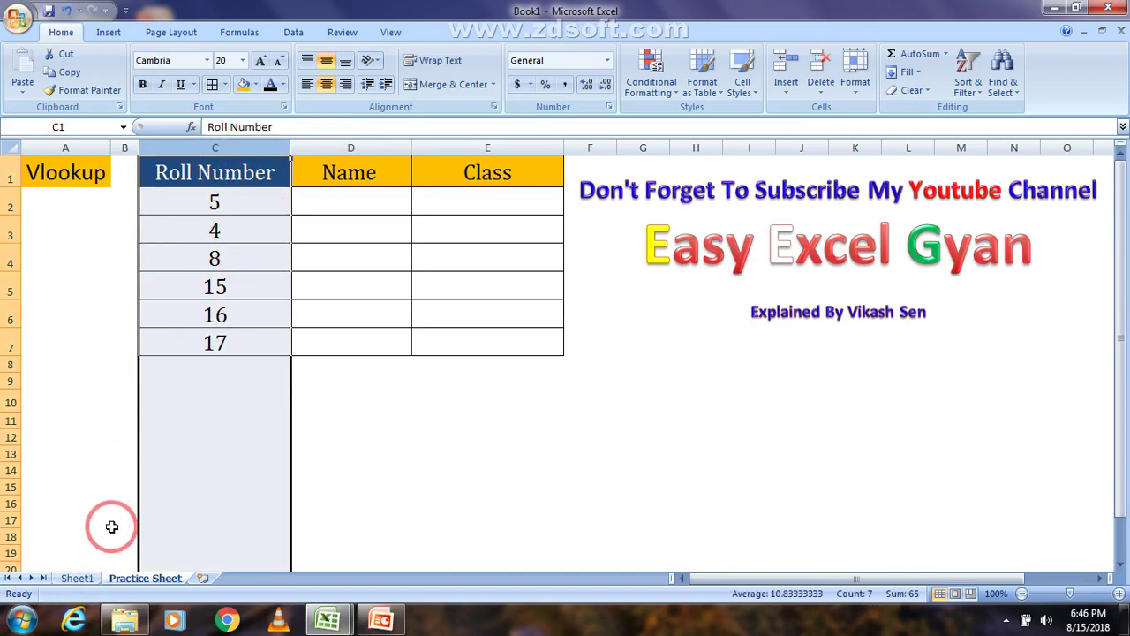
Highlight Sheet1 columns B through F as the source table, then select Practice Sheet cell D2
left_click(79, 579)
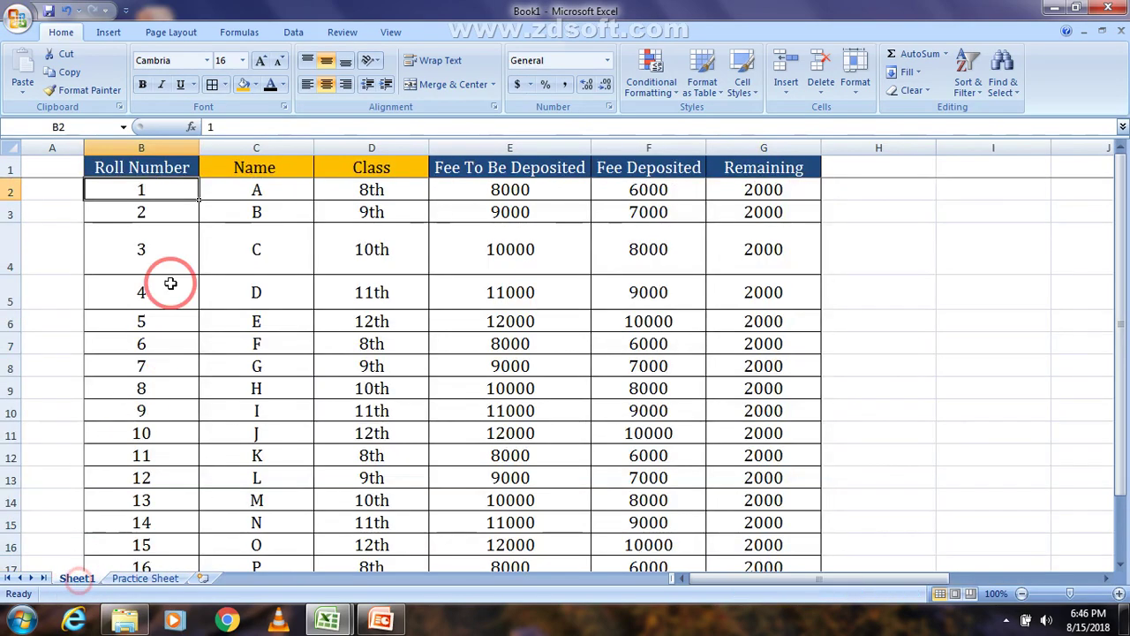
left_click(158, 148)
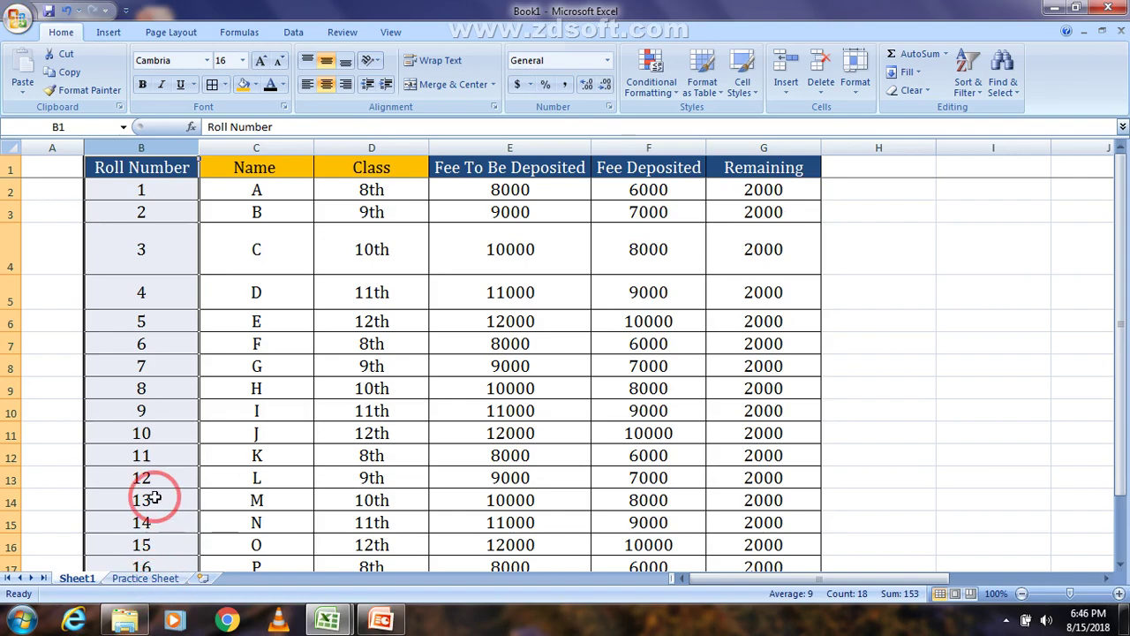
left_click_drag(182, 147, 648, 148)
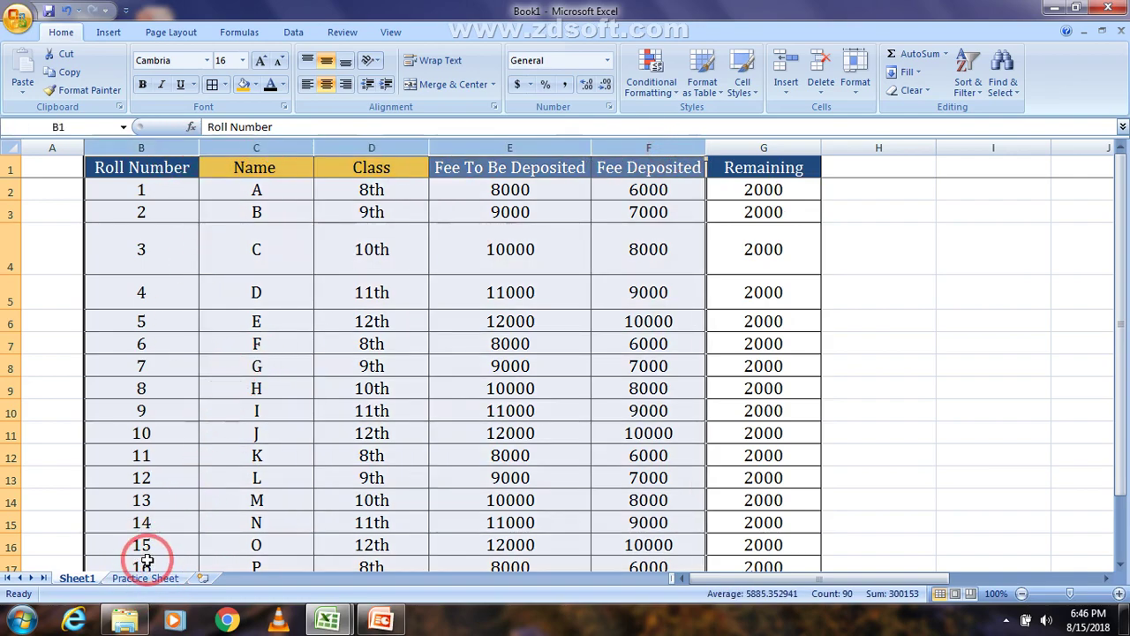
left_click(145, 577)
left_click(320, 207)
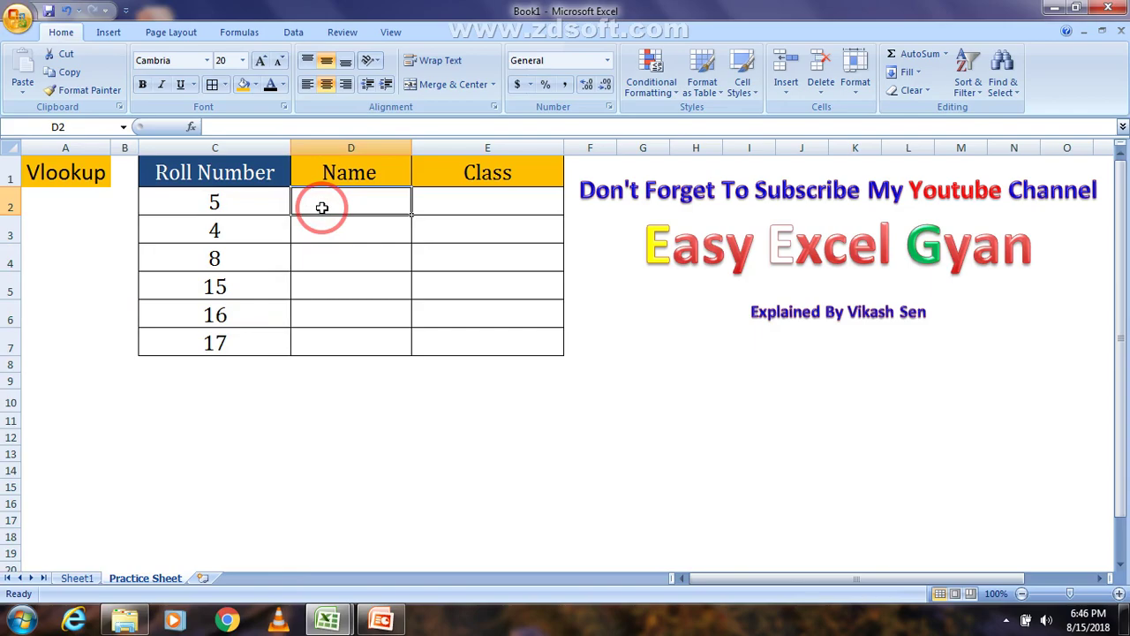
In D2, begin =VLOOKUP(C2, taking roll number C2 as the lookup value
type("+")
key("BackSpace")
type("+")
key("BackSpace")
type("=")
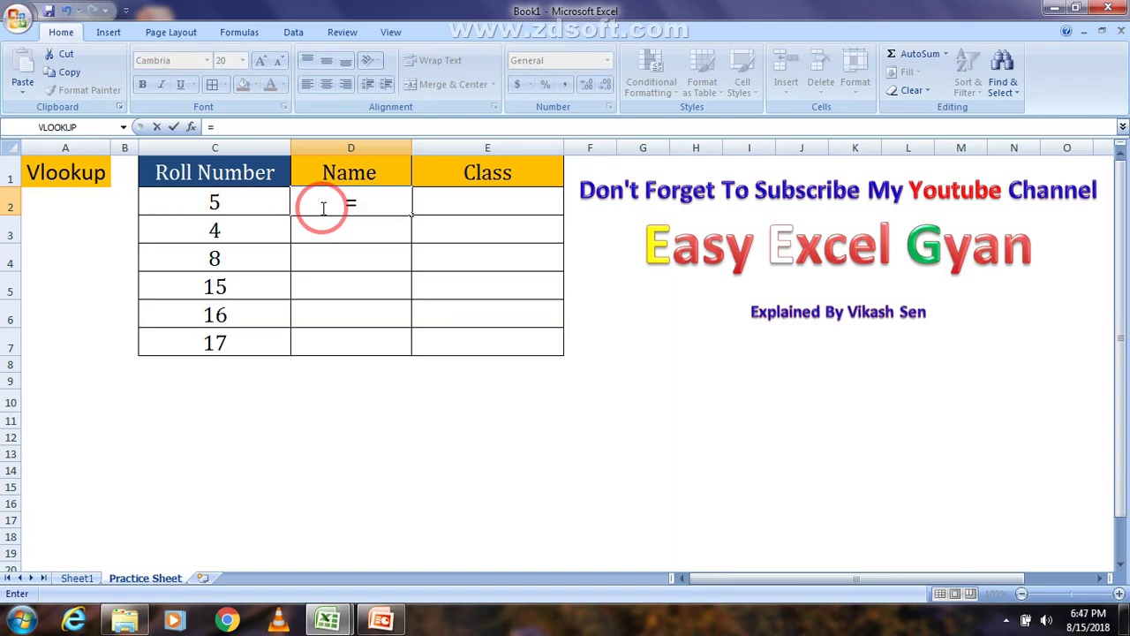
type("v")
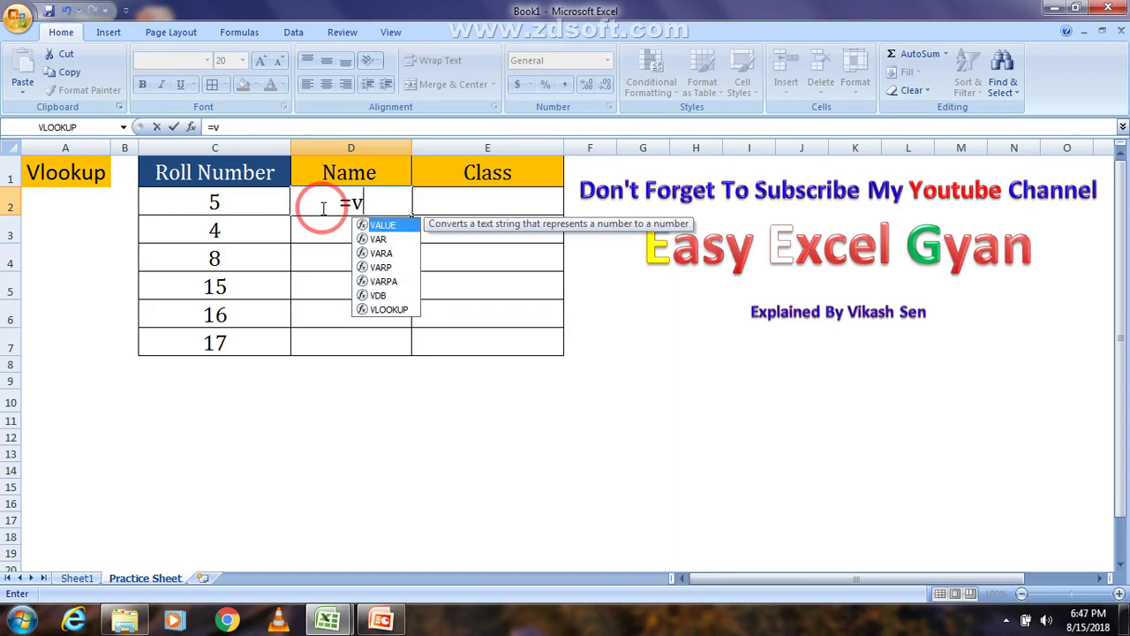
type("lookup")
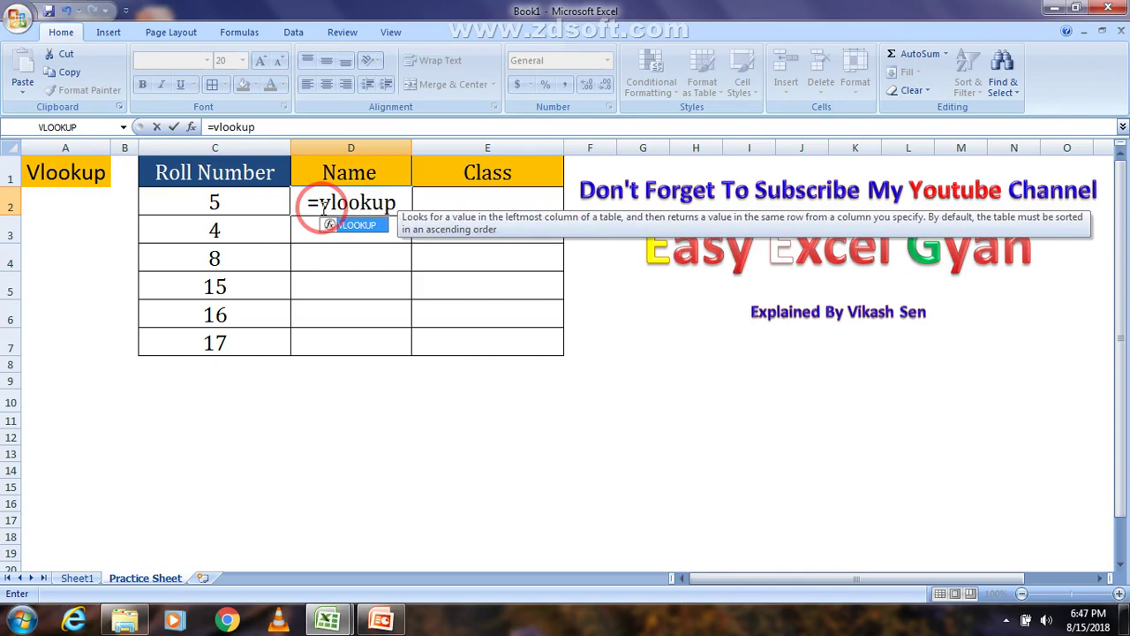
key("BackSpace")
key("BackSpace")
key("BackSpace")
key("BackSpace")
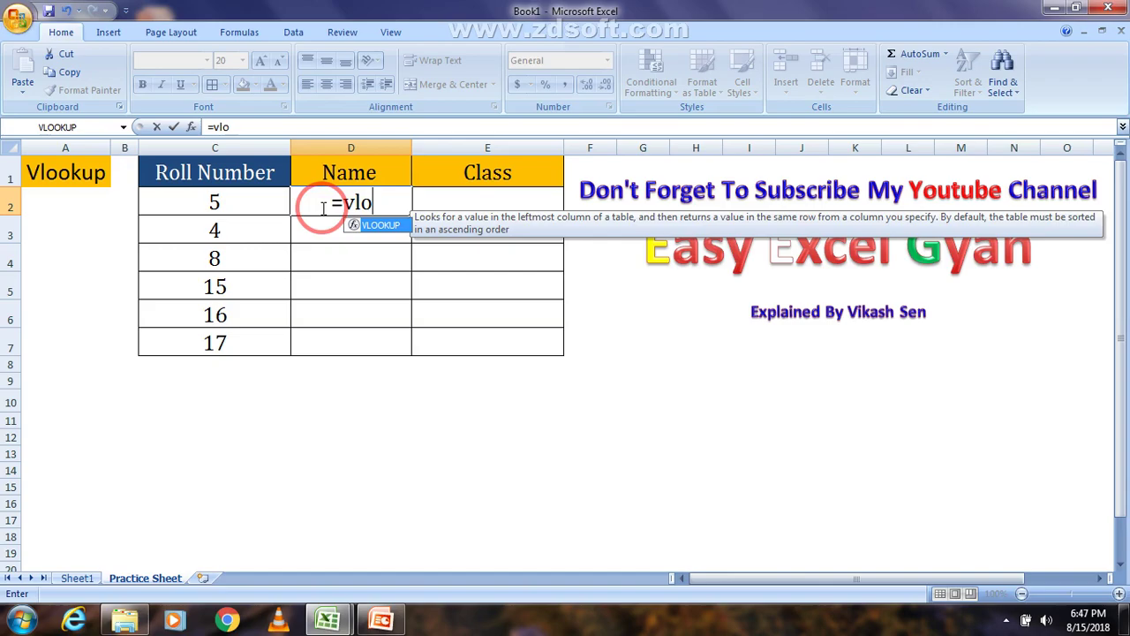
key("Tab")
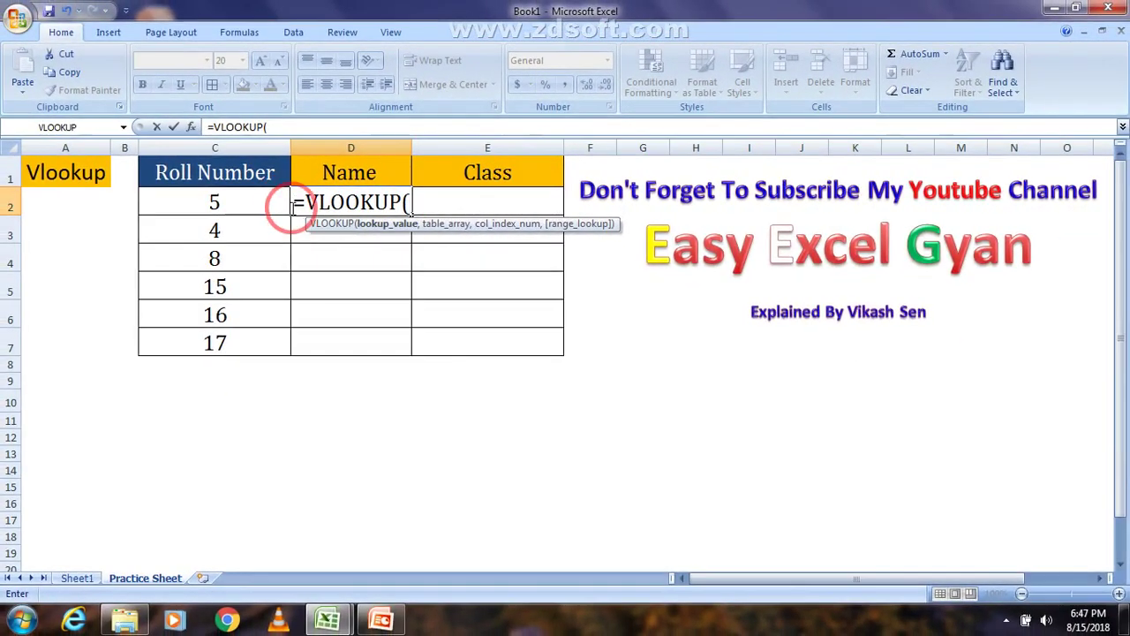
left_click(230, 202)
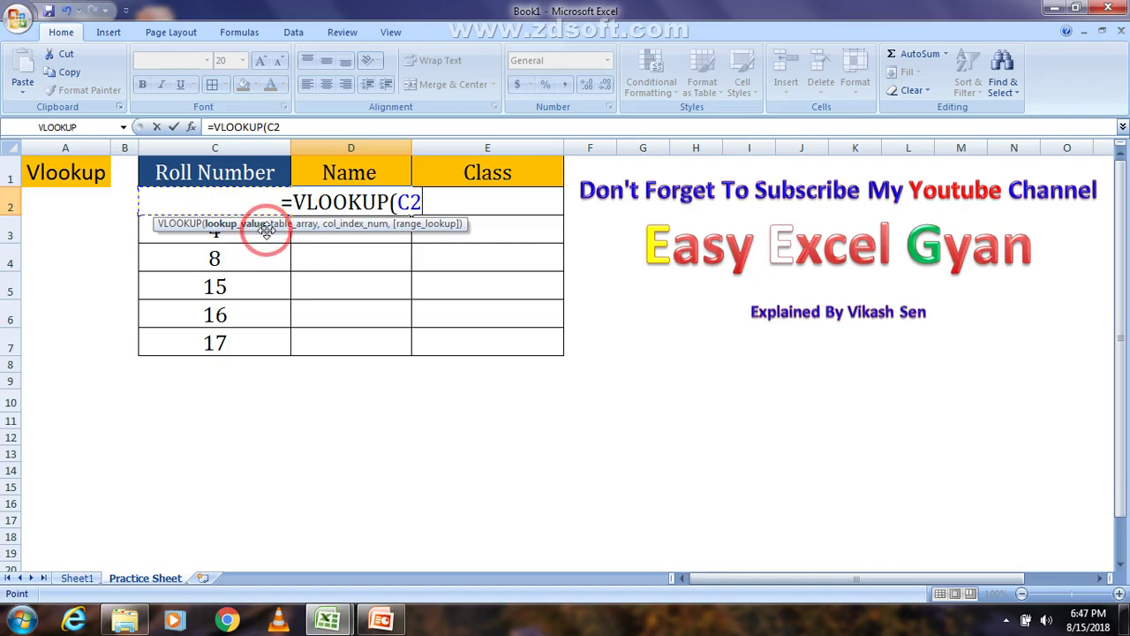
type(",")
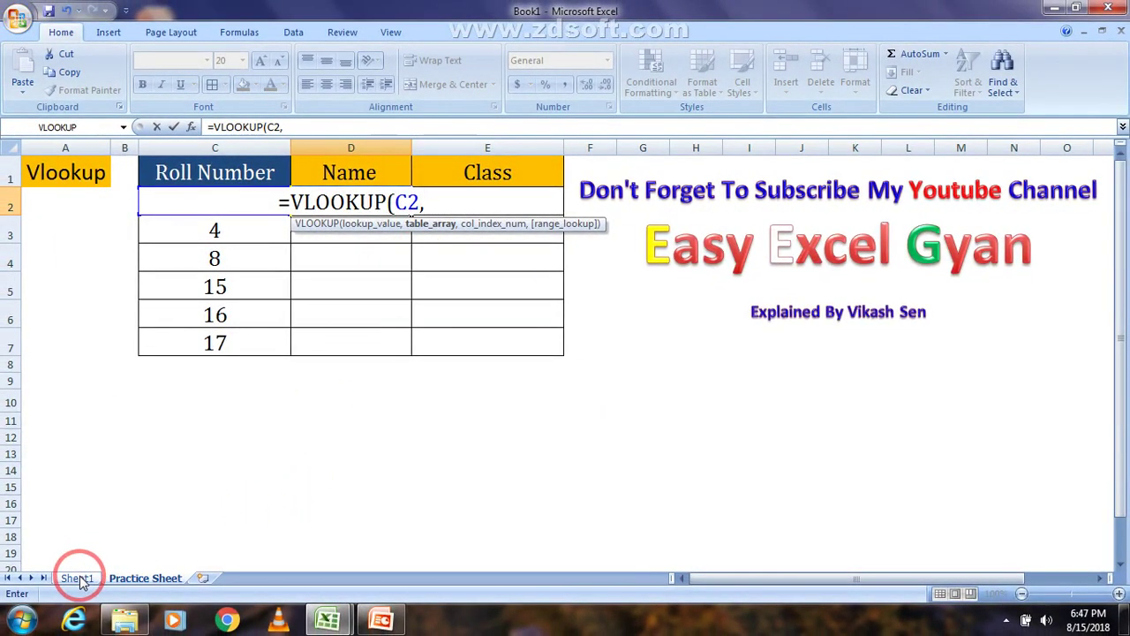
Complete D2 as =VLOOKUP(C2,Sheet1!B:C,2,0) so it returns E for roll 5
left_click(78, 579)
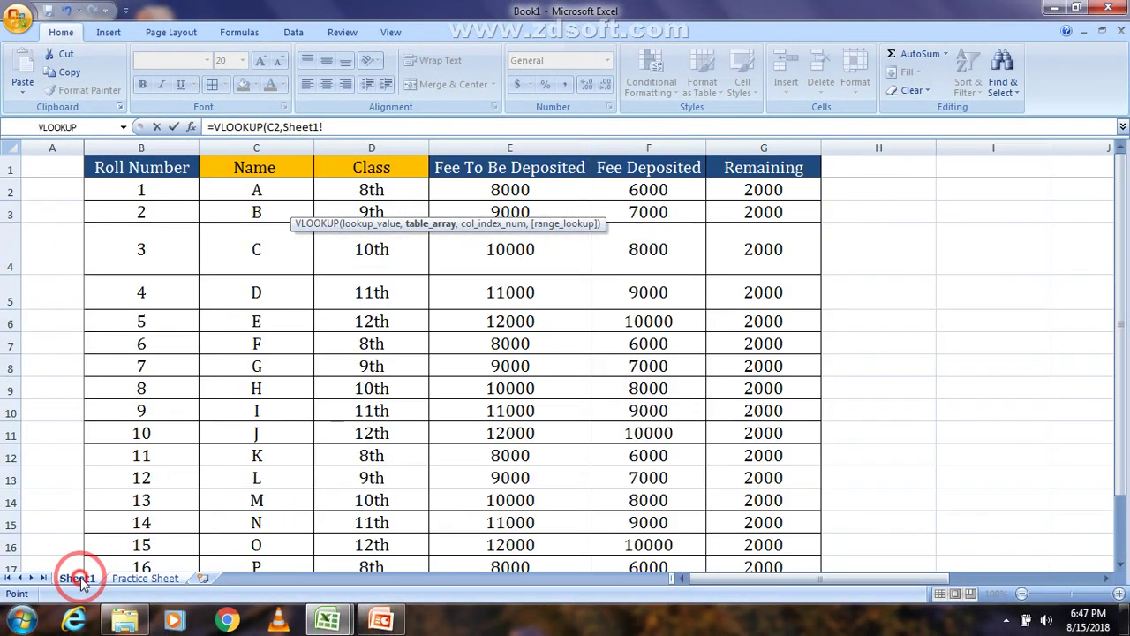
left_click(156, 147)
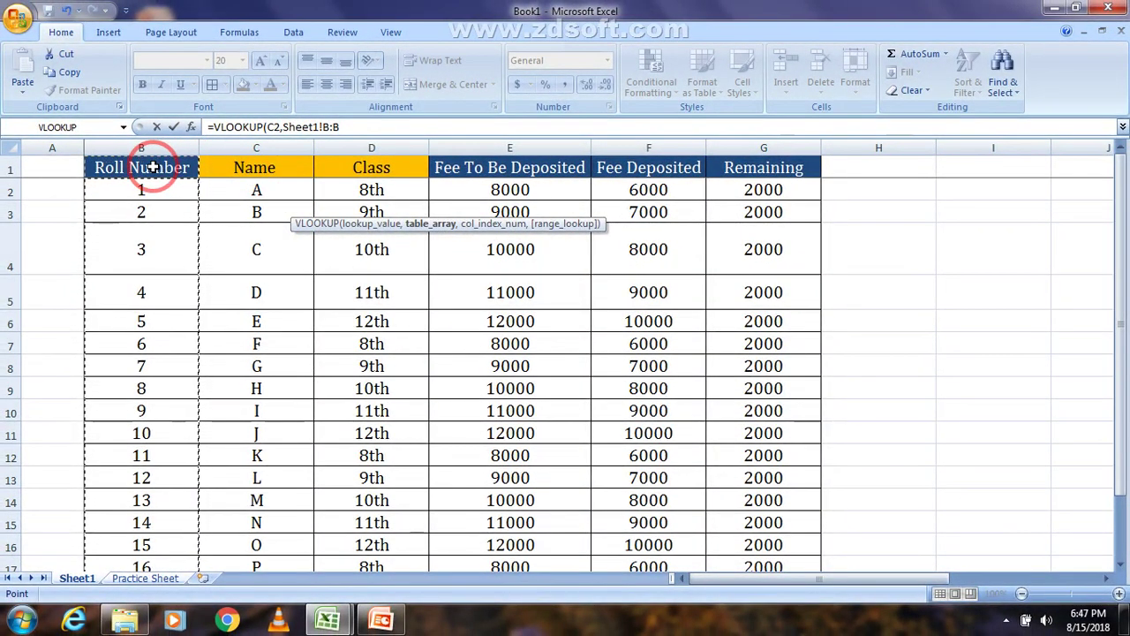
mouse_move(153, 167)
left_mouse_down()
mouse_move(317, 190)
mouse_move(320, 168)
mouse_move(326, 180)
left_mouse_up()
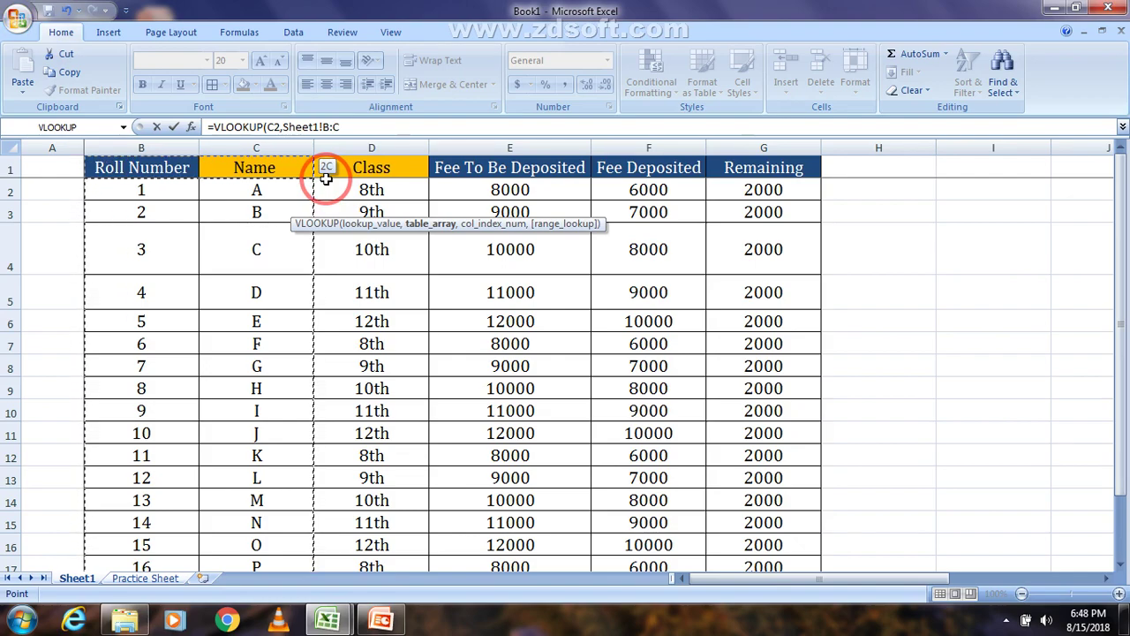
mouse_move(326, 179)
left_mouse_down()
mouse_move(139, 145)
mouse_move(318, 144)
left_mouse_up()
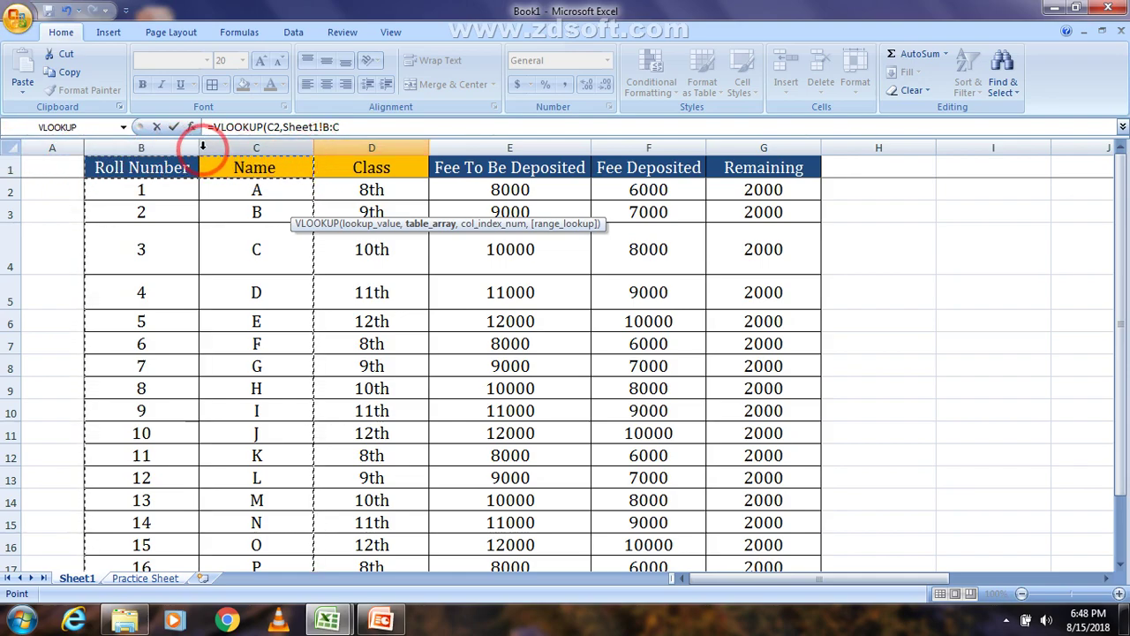
mouse_move(319, 144)
left_mouse_down()
mouse_move(339, 152)
mouse_move(306, 148)
left_mouse_up()
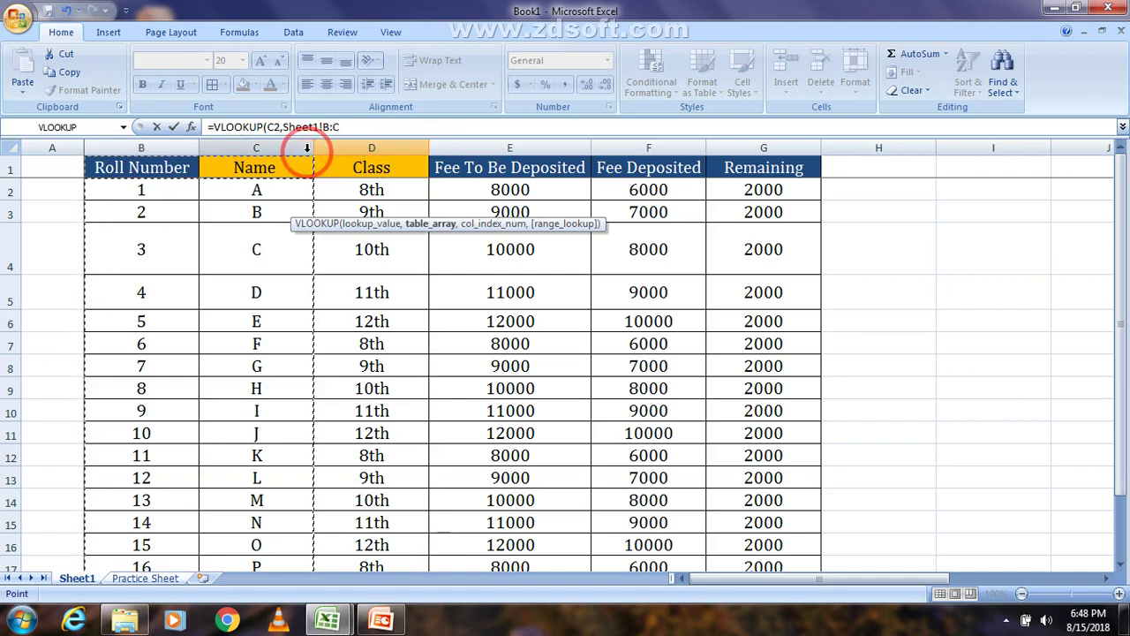
type(",")
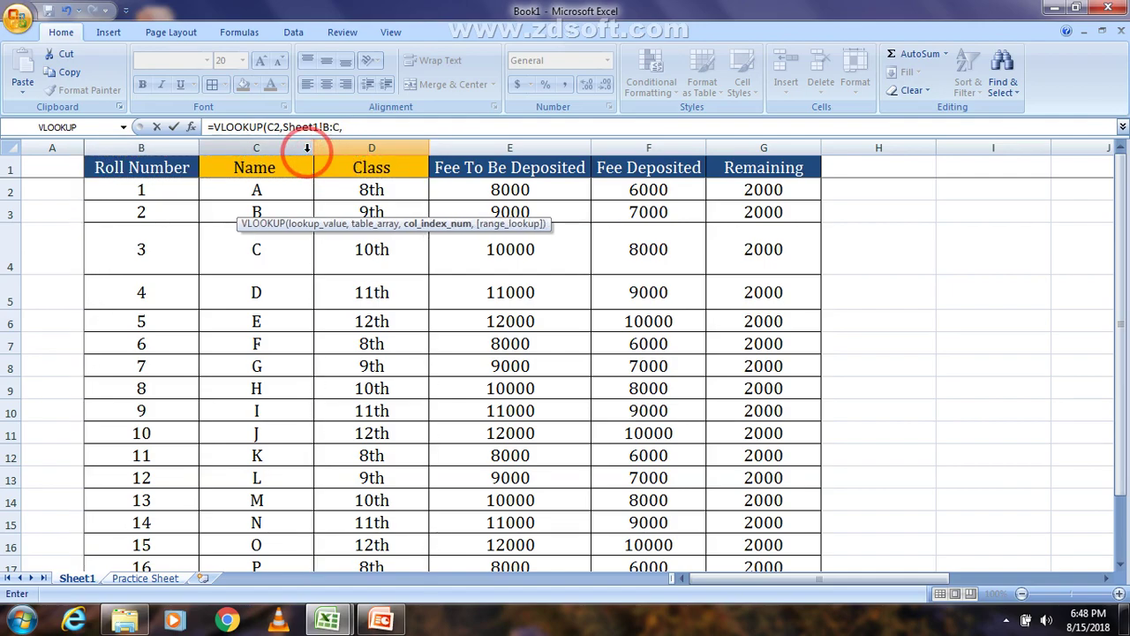
type("2")
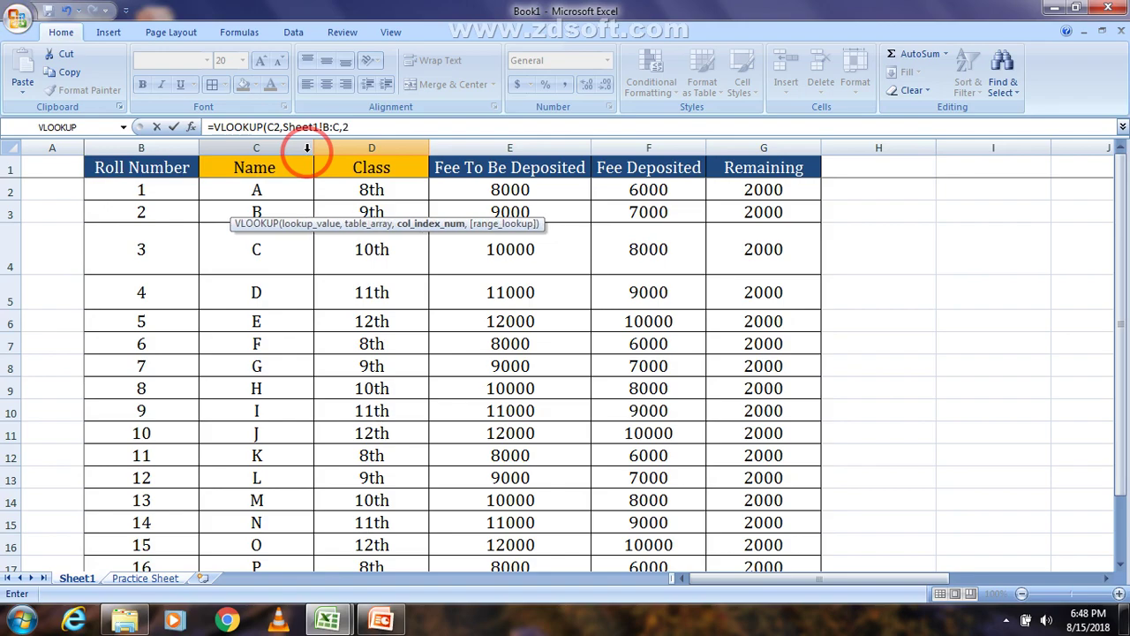
type(",")
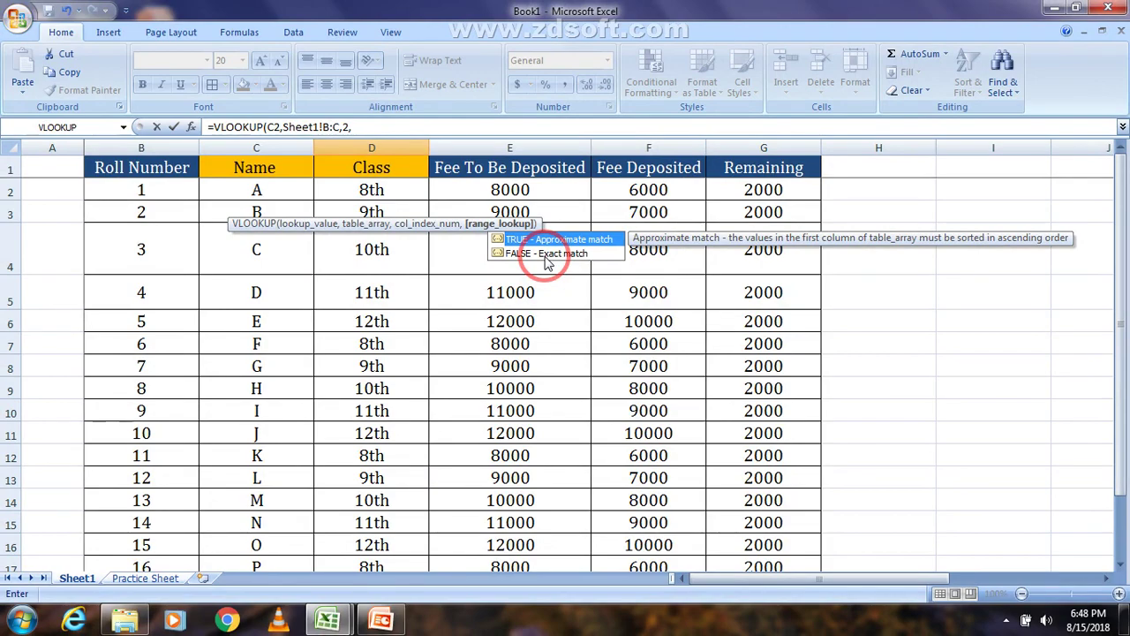
type("0")
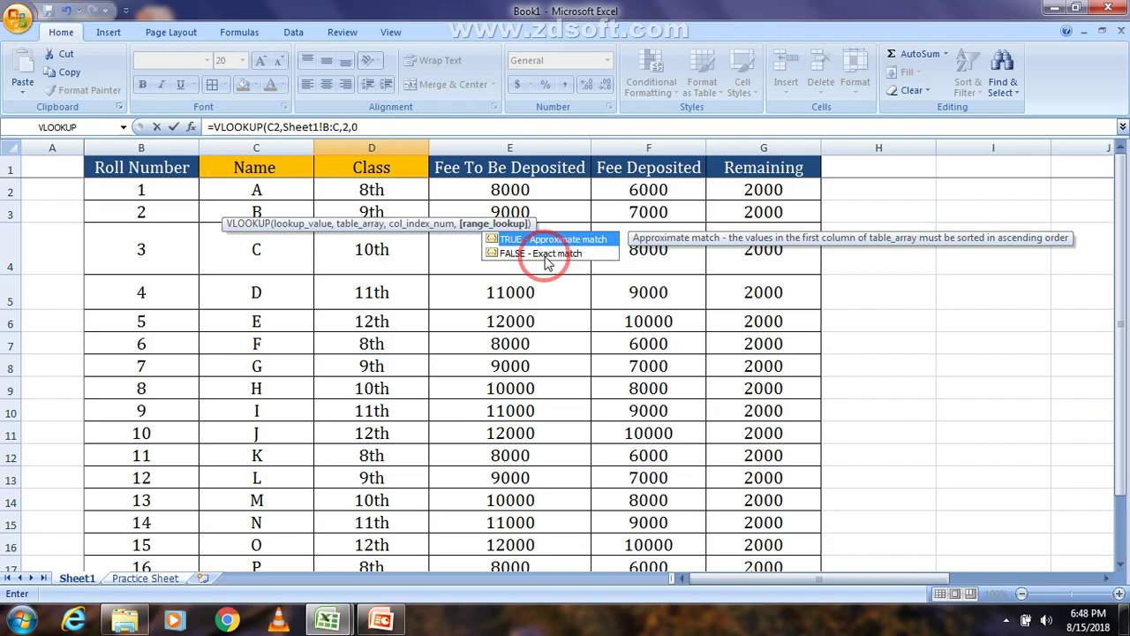
type(")")
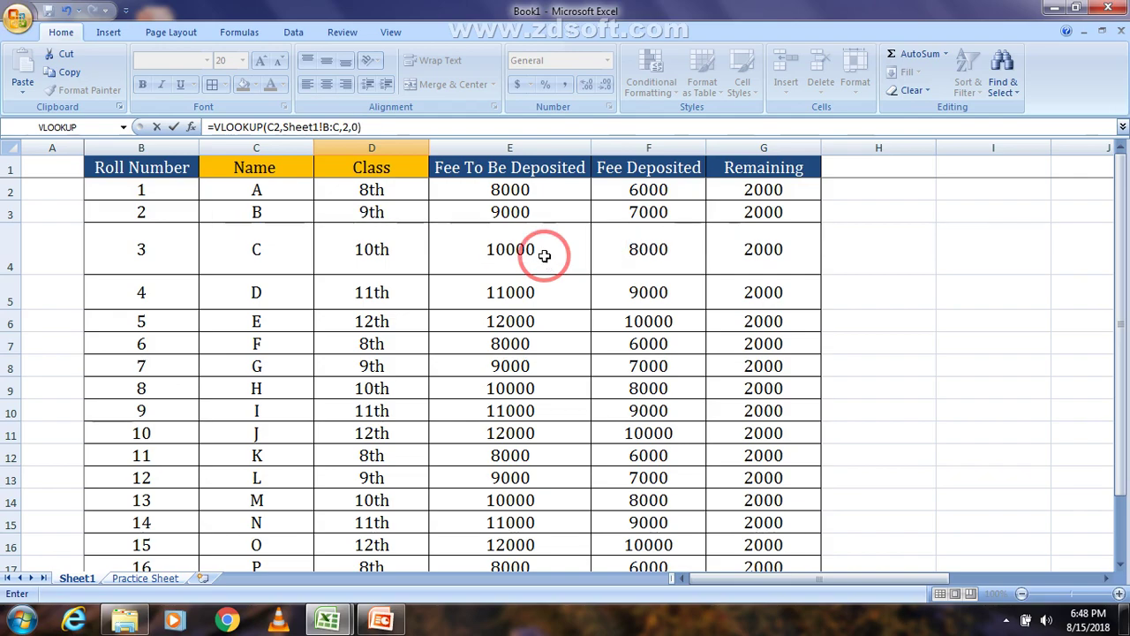
key("Return")
left_click(386, 203)
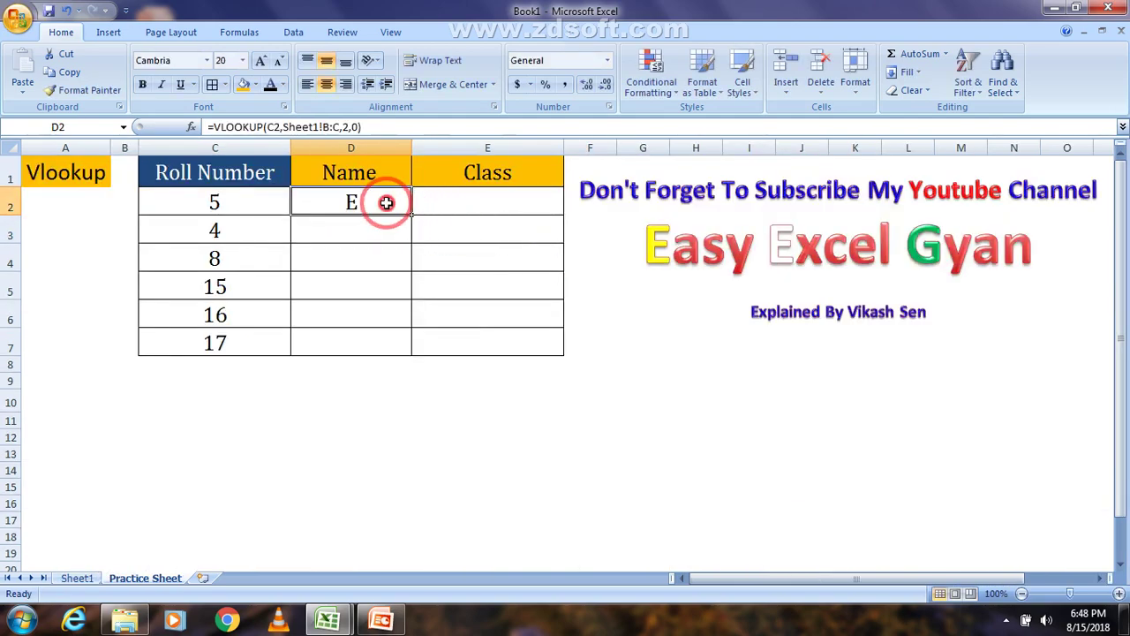
left_click(252, 201)
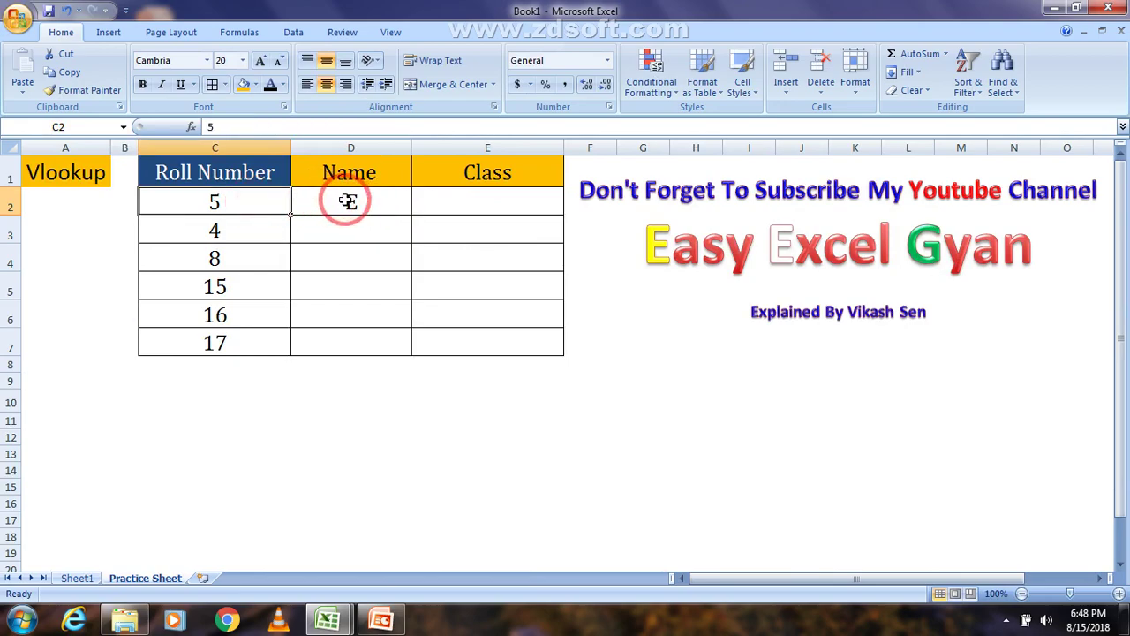
left_click(77, 577)
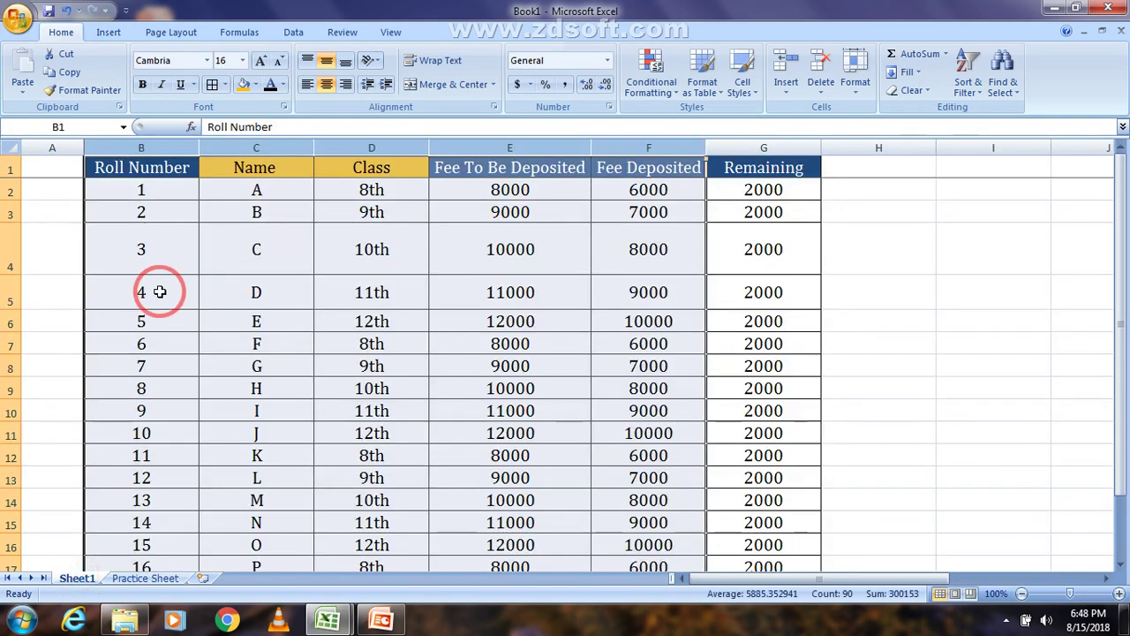
left_click_drag(129, 322, 234, 323)
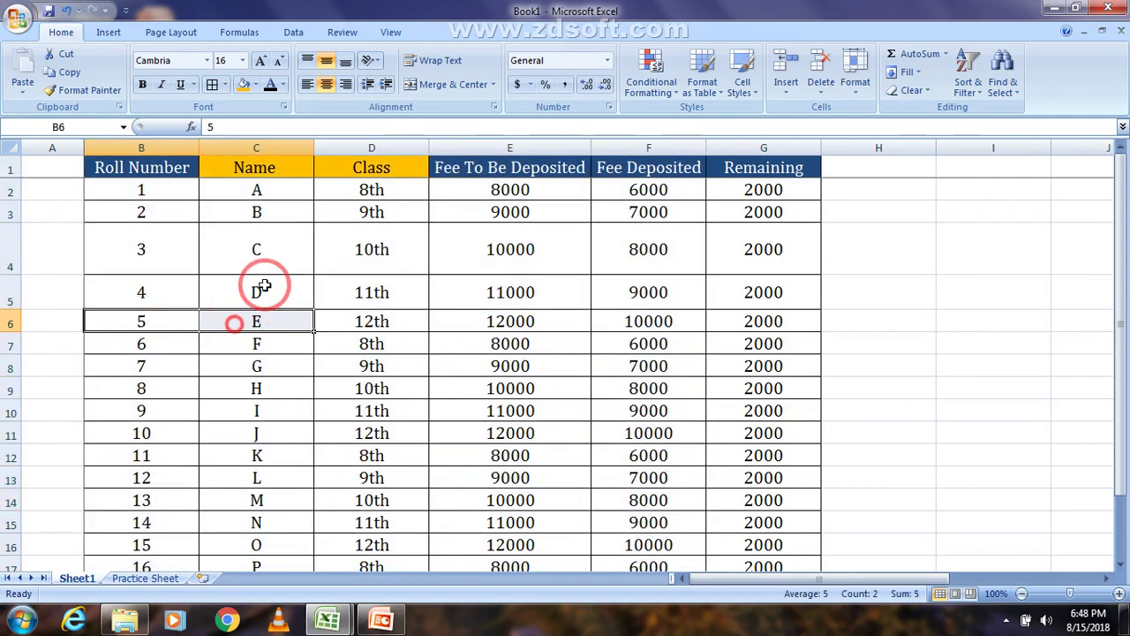
left_click(256, 320)
left_click_drag(192, 320, 225, 323)
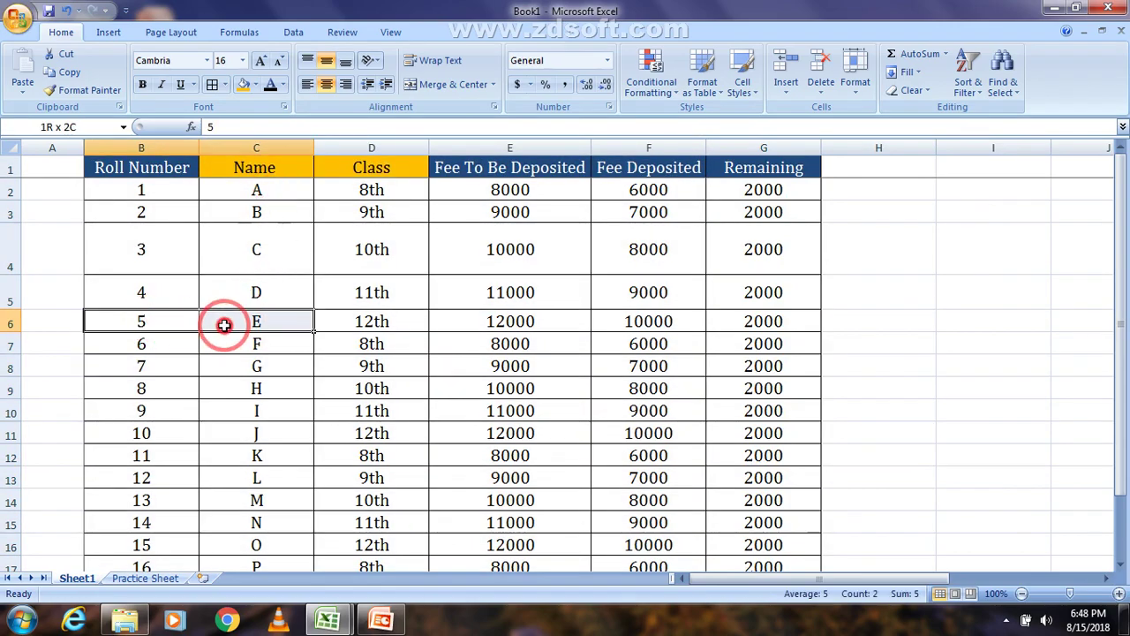
left_click(143, 578)
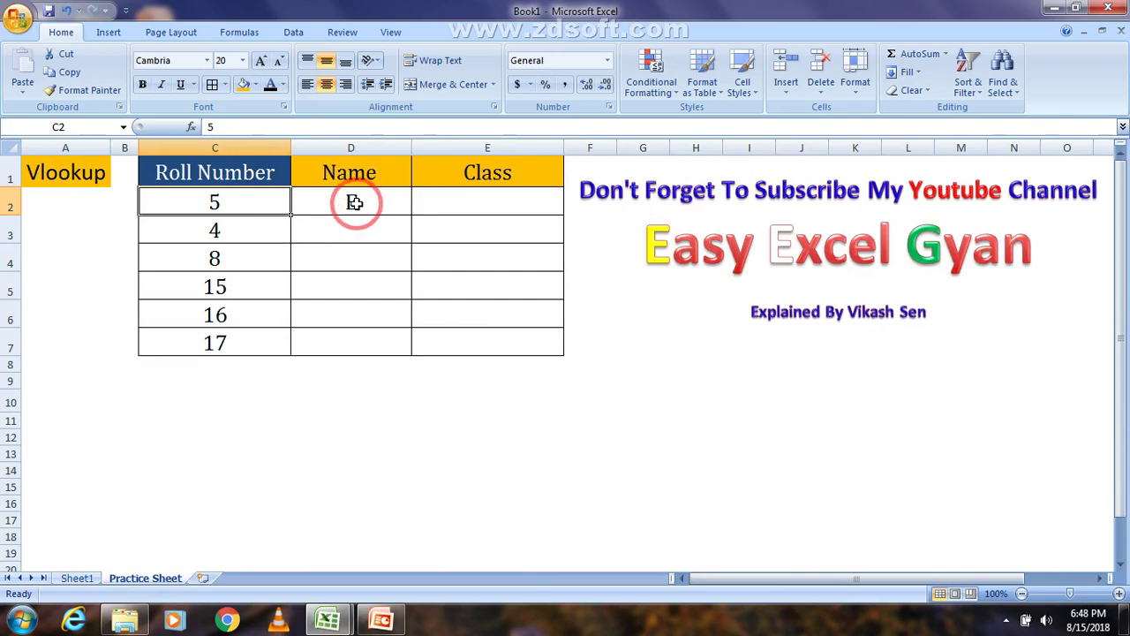
left_click(354, 203)
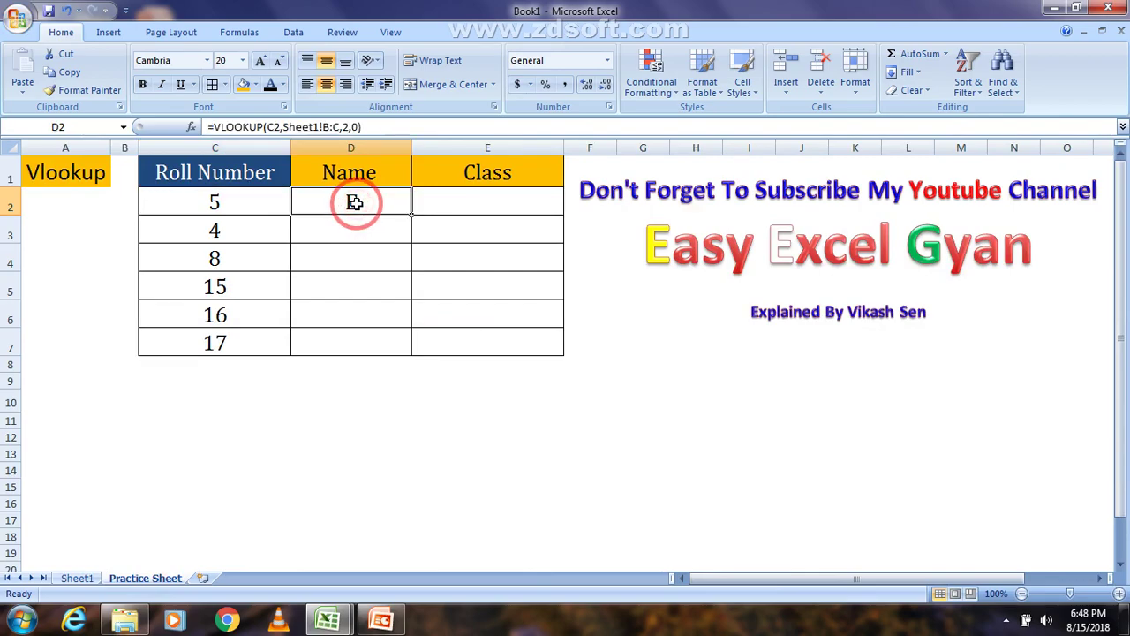
Copy D2's VLOOKUP into D3:D7, filling in the names D, H, O, P and Q
key("ctrl+c")
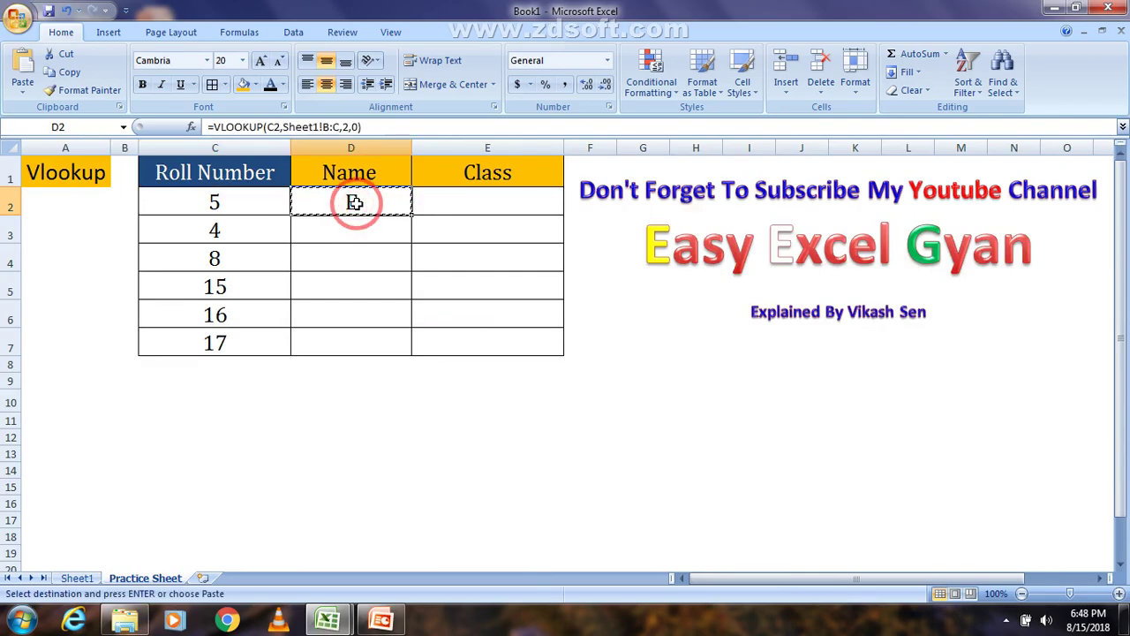
key("shift+Down")
key("shift+Down")
key("shift+Down")
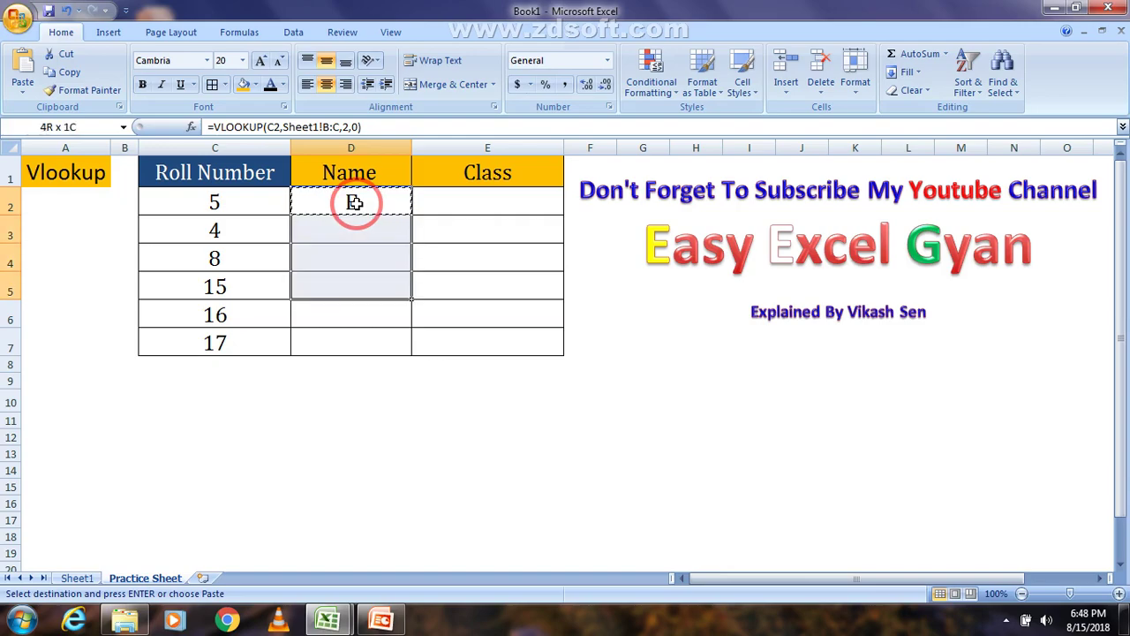
key("shift+Down")
key("shift+Down")
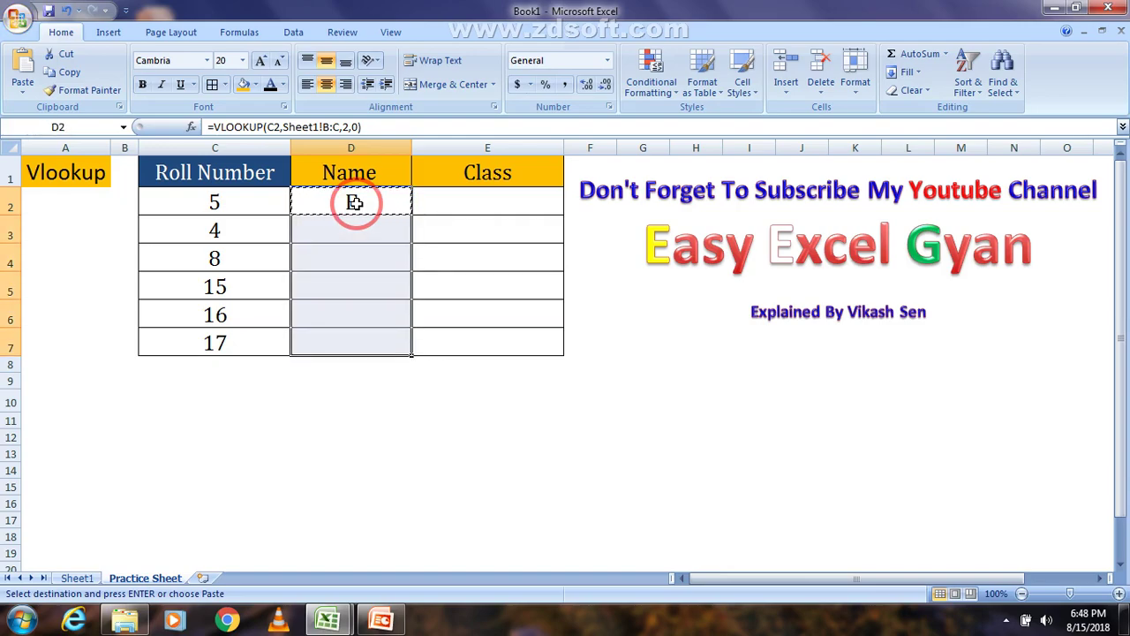
key("ctrl+v")
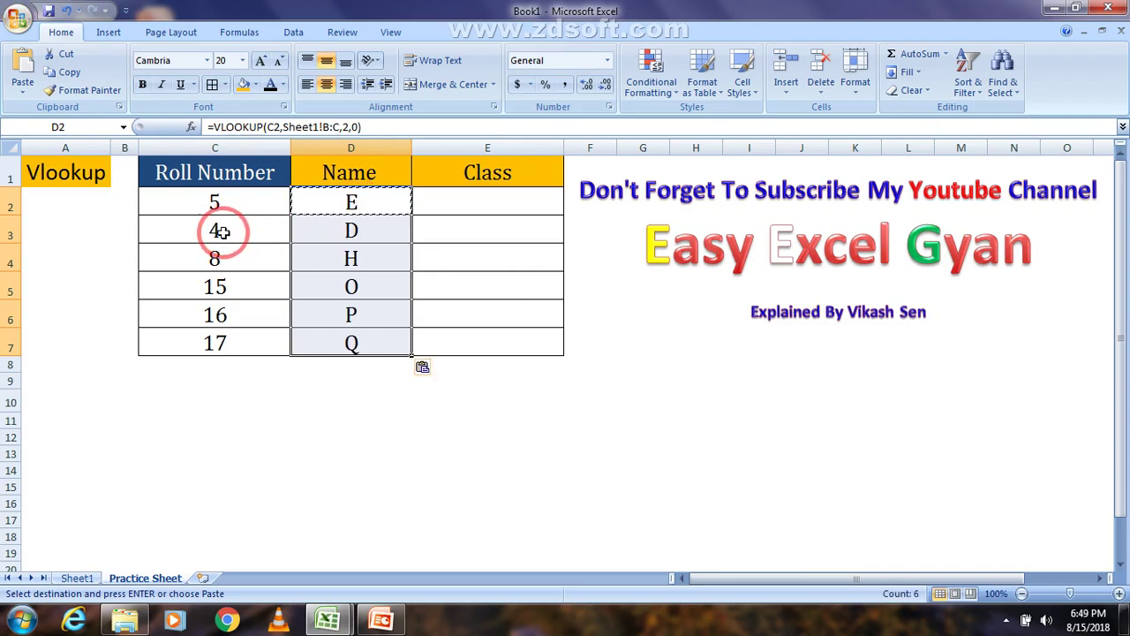
left_click(323, 239)
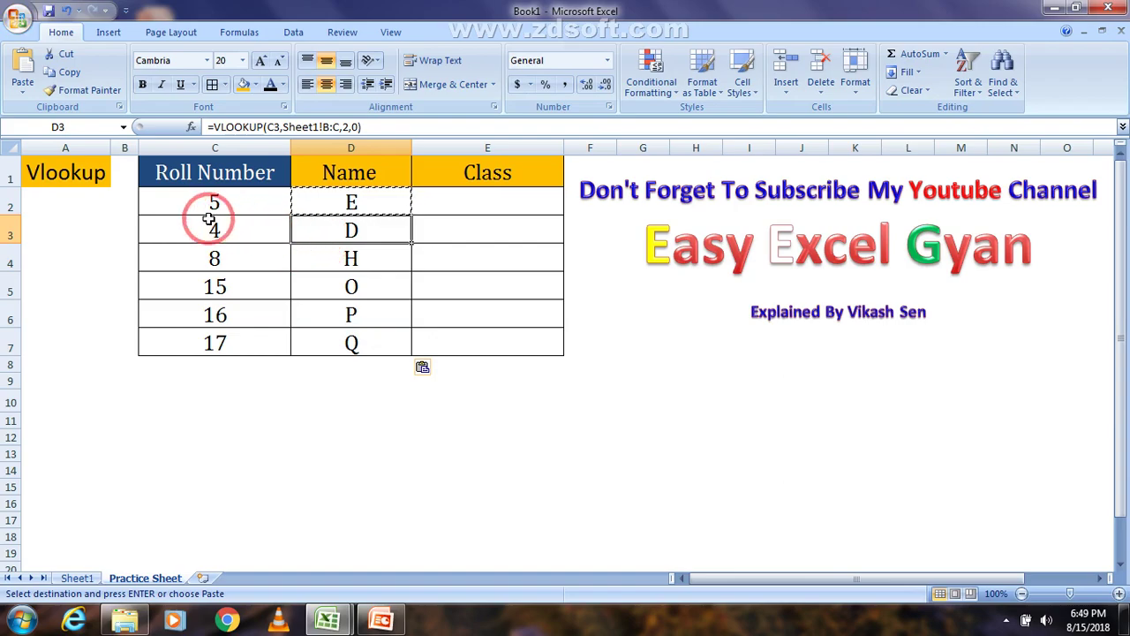
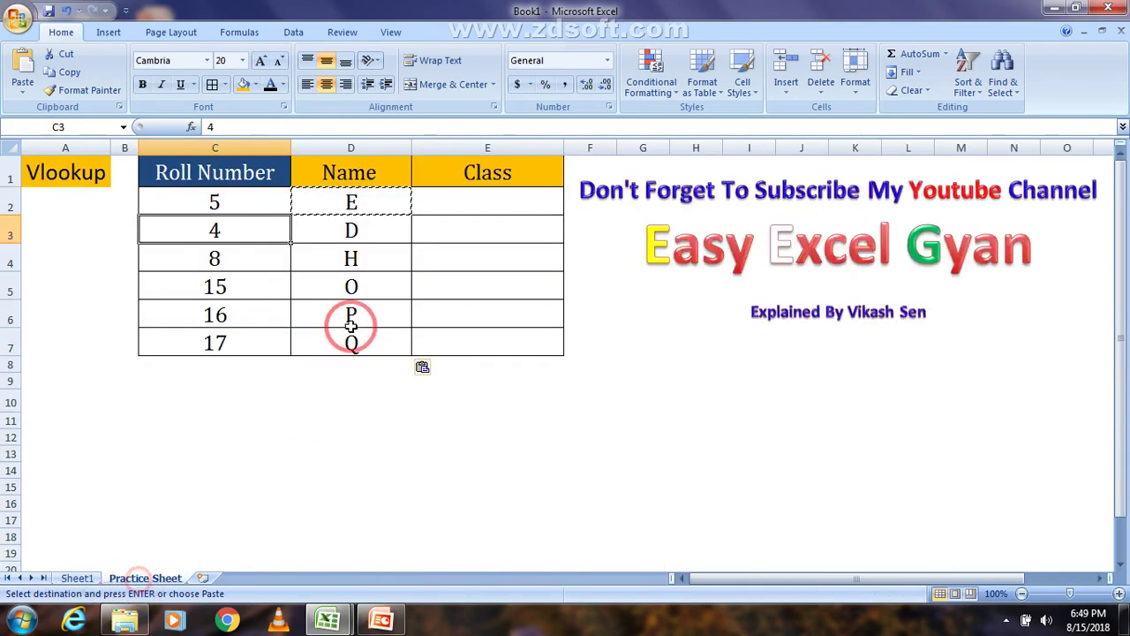
On the Practice Sheet, review the VLOOKUP names in D2:D7, then select Class cells E2:E7
left_click(353, 232)
left_click(354, 203)
left_click_drag(355, 202, 351, 345)
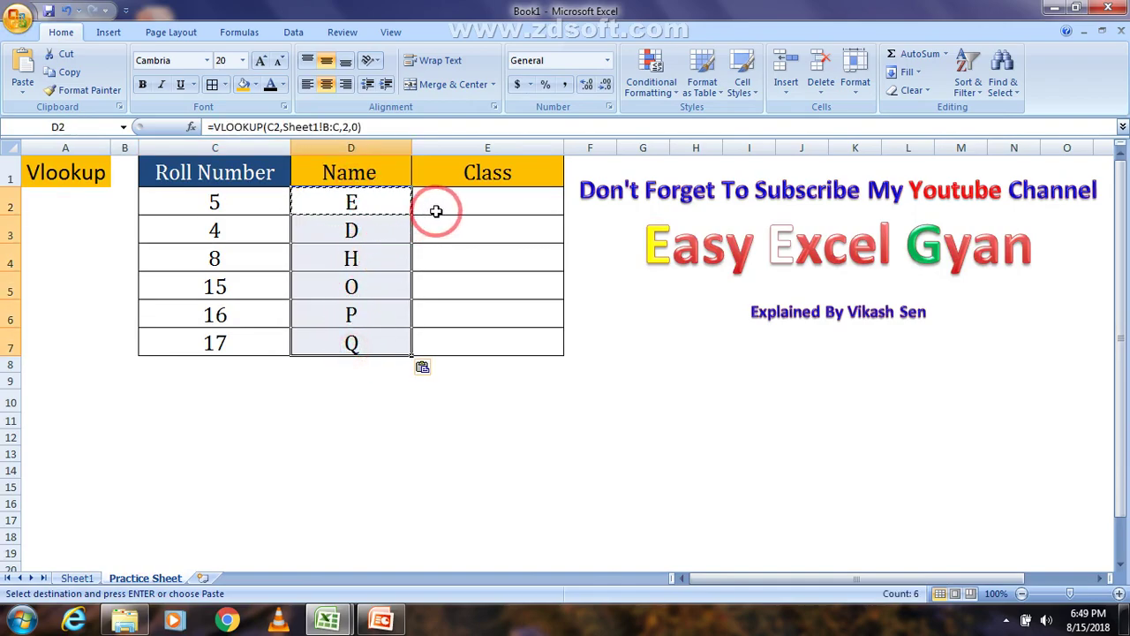
left_click_drag(455, 208, 465, 337)
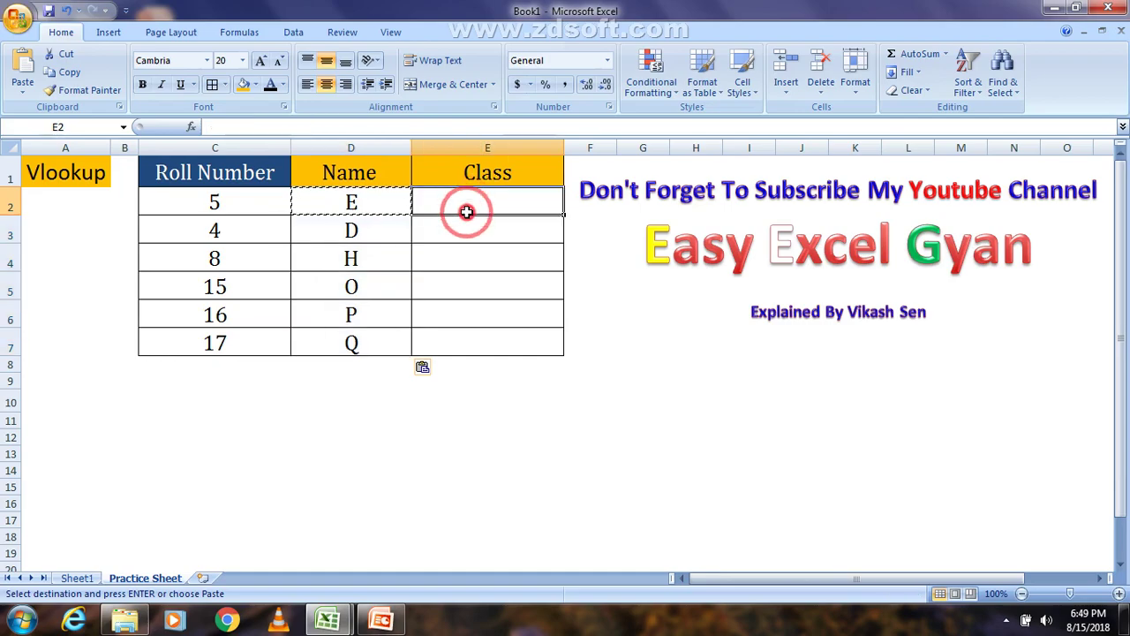